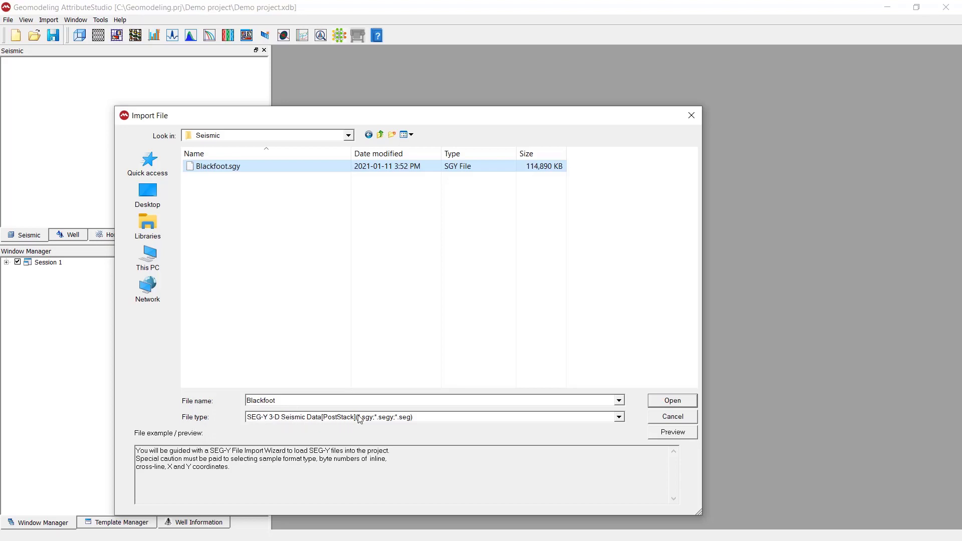
Open Blackfoot.sgy as SEG-Y 3-D post-stack seismic data, keeping the 32-bit IEEE Float sample format
{"action": "left_click", "coordinate": [692, 403]}
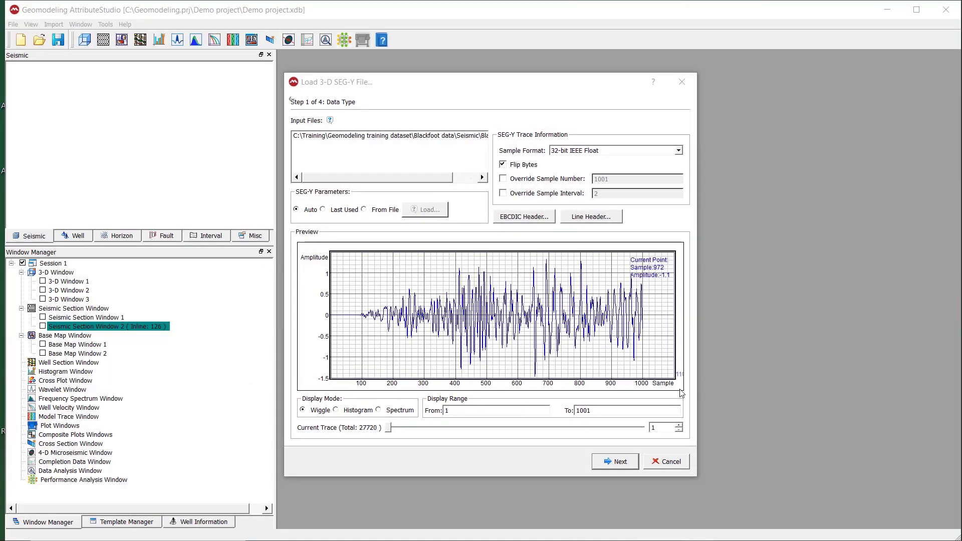
{"action": "left_click_drag", "start_coordinate": [697, 481], "coordinate": [638, 447]}
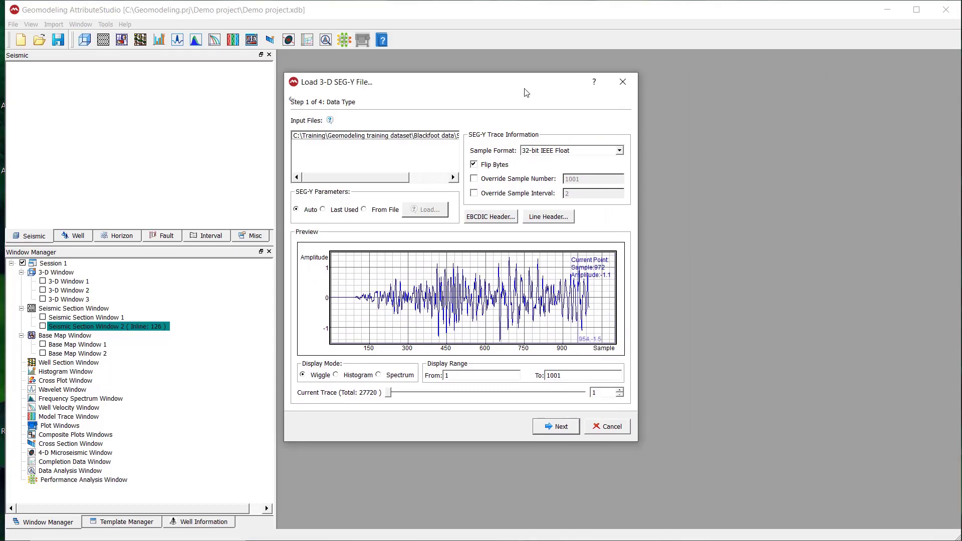
{"action": "left_click", "coordinate": [594, 83]}
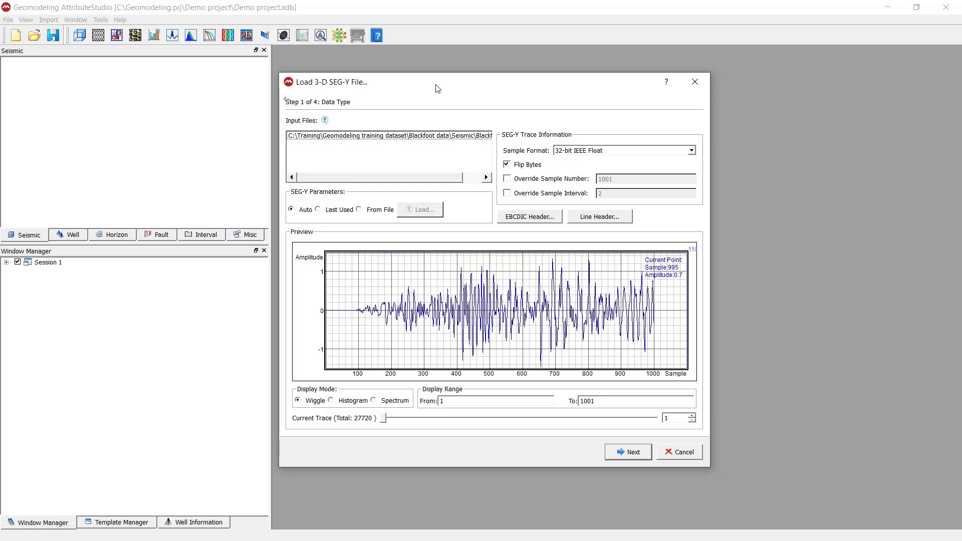
{"action": "left_click", "coordinate": [315, 137]}
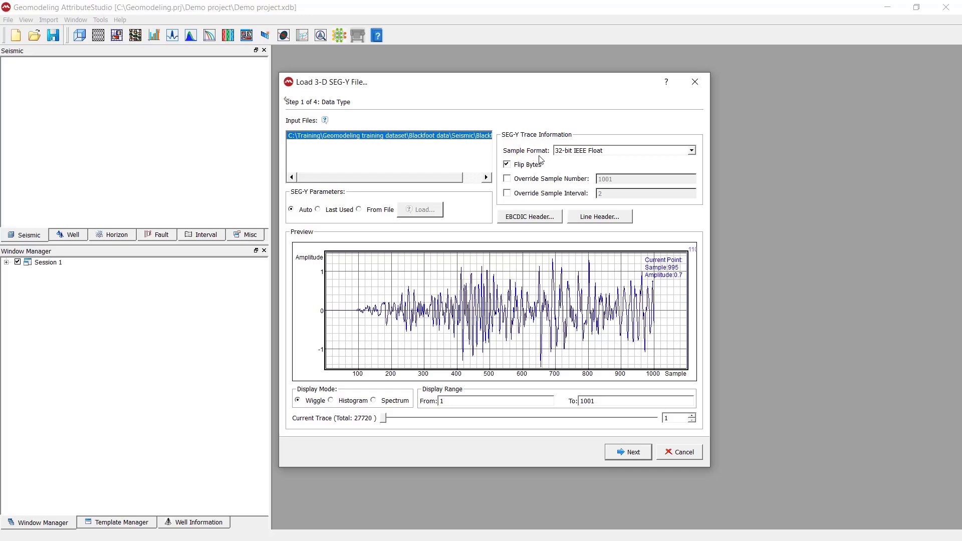
{"action": "left_click", "coordinate": [693, 150]}
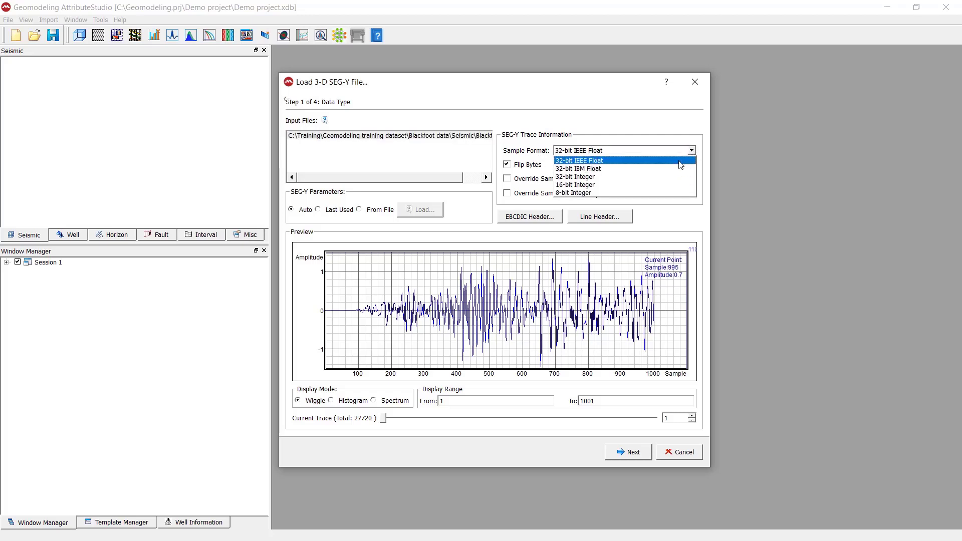
{"action": "left_click", "coordinate": [676, 138]}
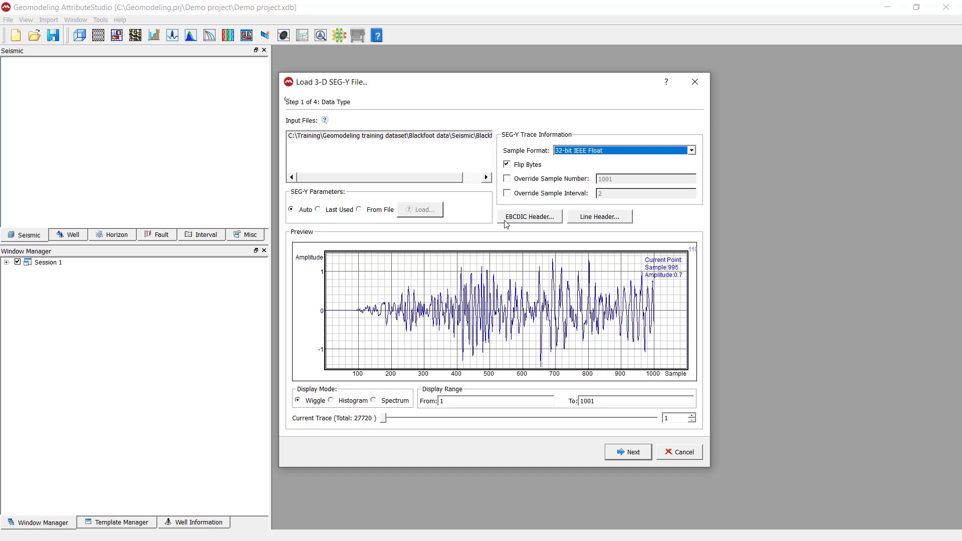
Read through the EBCDIC header of the SEG-Y file for the survey ranges, byte locations and trace format, and close it
{"action": "left_click", "coordinate": [543, 222]}
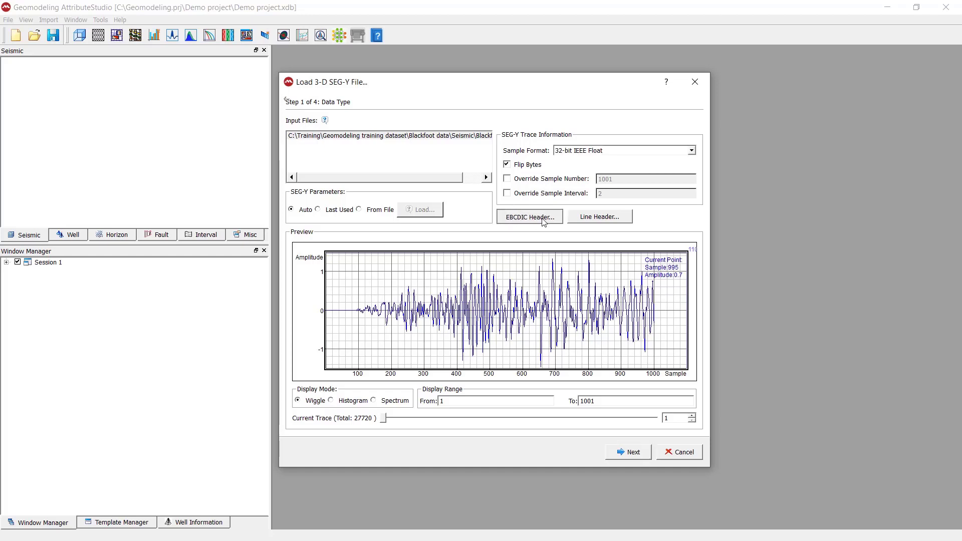
{"action": "left_click_drag", "start_coordinate": [530, 169], "coordinate": [538, 172]}
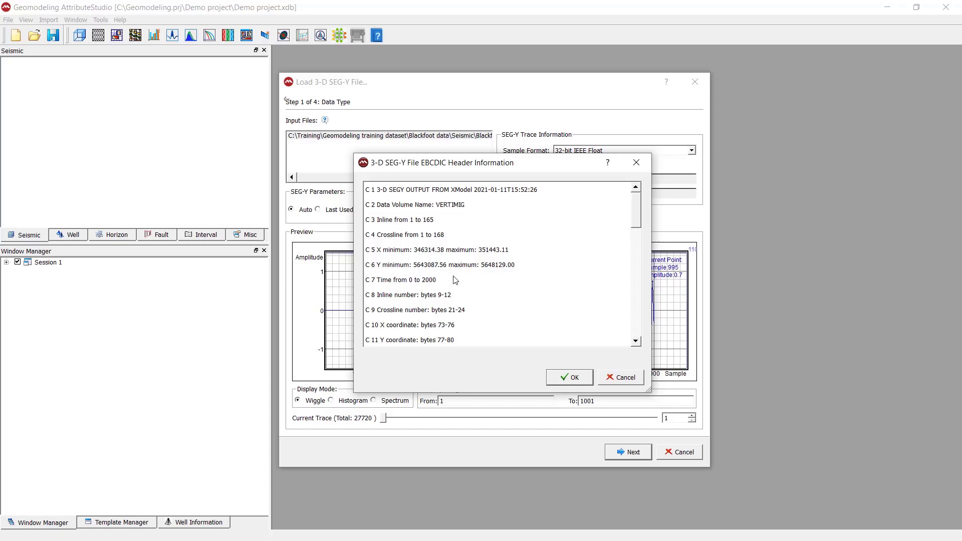
{"action": "left_click_drag", "start_coordinate": [635, 220], "coordinate": [635, 246]}
{"action": "left_click", "coordinate": [406, 284]}
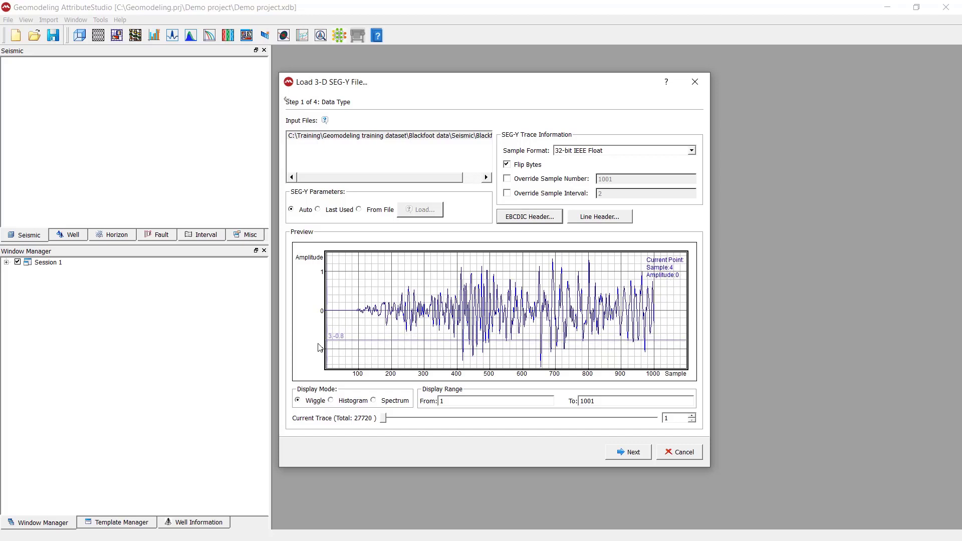
Preview the seismic data as a histogram and a frequency spectrum, stepping through several traces
{"action": "left_click", "coordinate": [331, 400]}
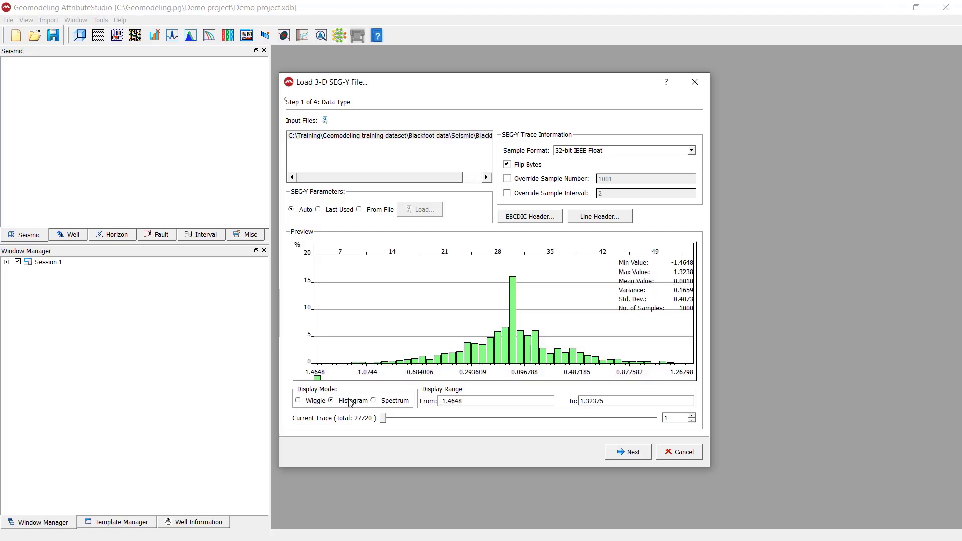
{"action": "left_click", "coordinate": [395, 404]}
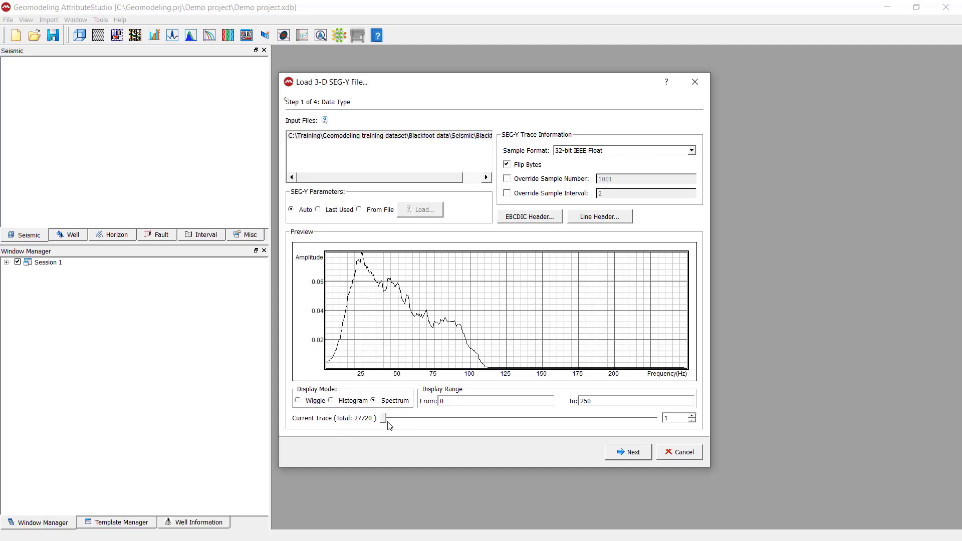
{"action": "mouse_move", "coordinate": [387, 423]}
{"action": "left_mouse_down"}
{"action": "mouse_move", "coordinate": [540, 415]}
{"action": "mouse_move", "coordinate": [637, 423]}
{"action": "mouse_move", "coordinate": [575, 423]}
{"action": "left_mouse_up"}
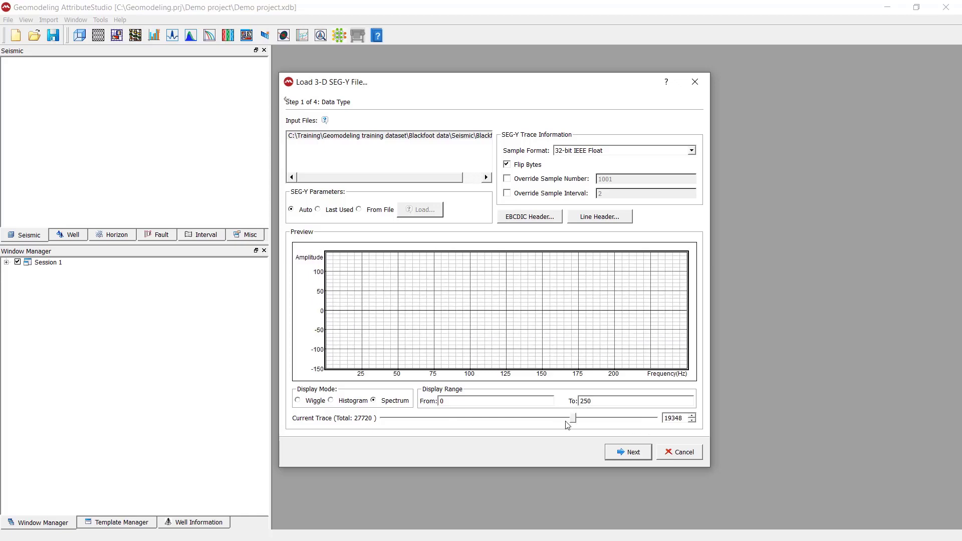
{"action": "left_click", "coordinate": [329, 401]}
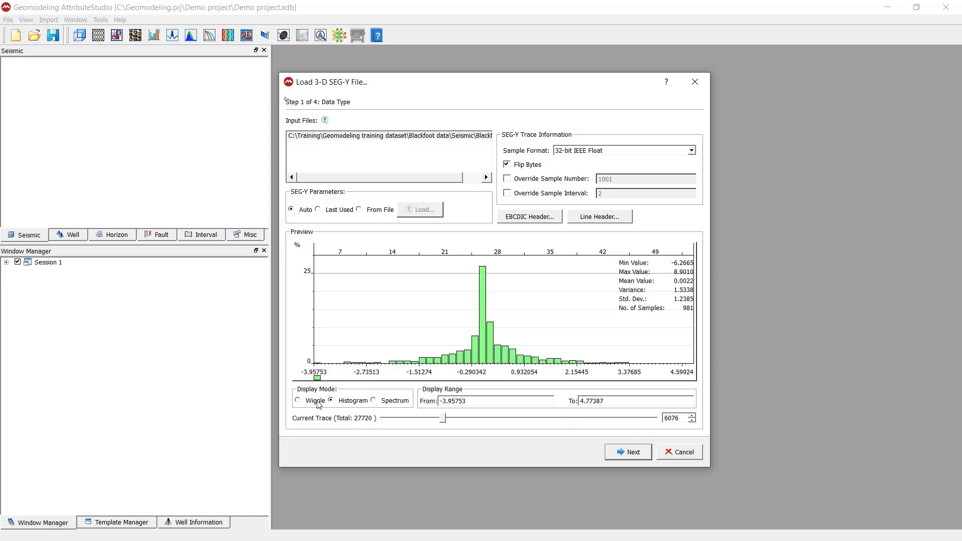
Try the 32-bit IBM Float, 32-bit Integer and 16-bit Integer sample formats, checking the resulting trace previews
{"action": "left_click", "coordinate": [584, 152]}
{"action": "left_click", "coordinate": [585, 166]}
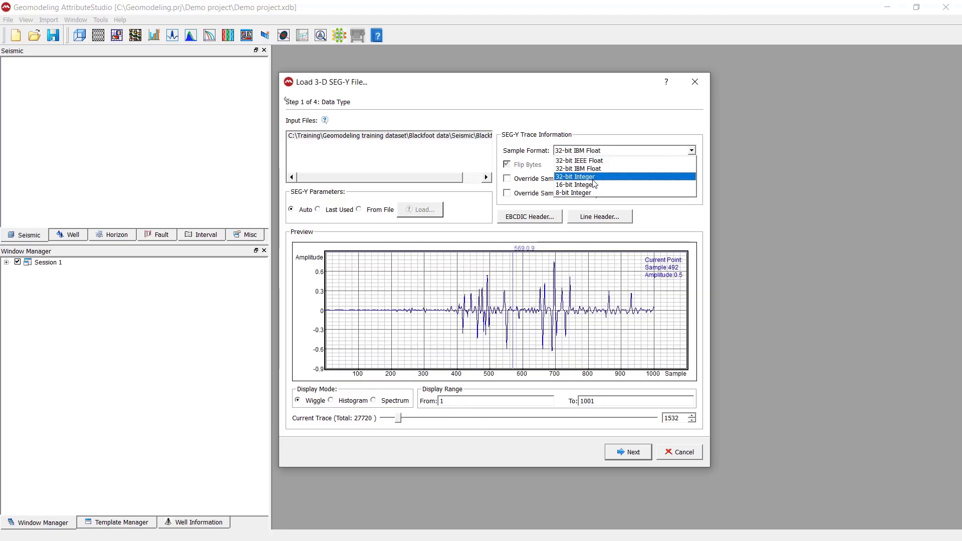
{"action": "left_click", "coordinate": [595, 174]}
{"action": "left_click", "coordinate": [607, 151]}
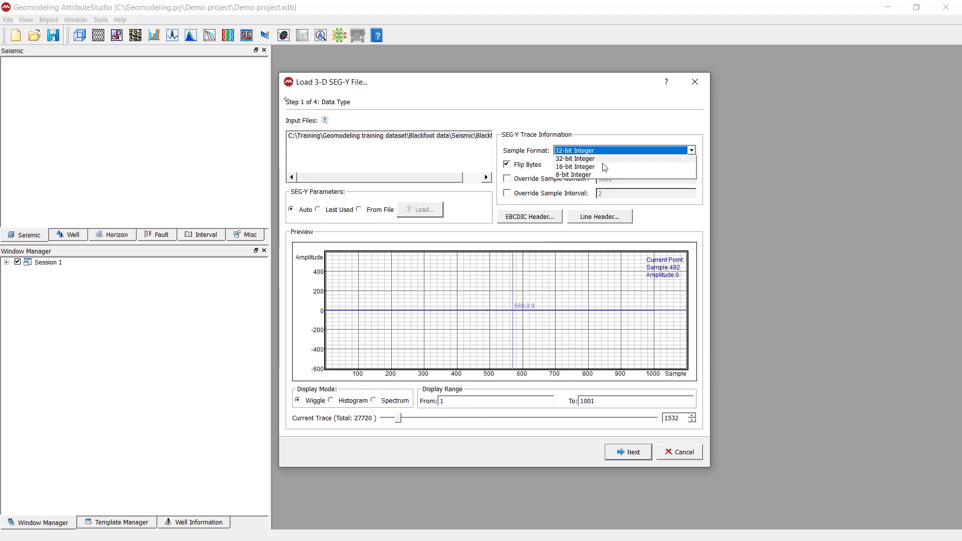
{"action": "left_click", "coordinate": [601, 184]}
{"action": "mouse_move", "coordinate": [396, 426]}
{"action": "left_mouse_down"}
{"action": "mouse_move", "coordinate": [551, 418]}
{"action": "mouse_move", "coordinate": [487, 419]}
{"action": "mouse_move", "coordinate": [523, 433]}
{"action": "mouse_move", "coordinate": [456, 433]}
{"action": "left_mouse_up"}
{"action": "left_click", "coordinate": [357, 401]}
{"action": "left_click", "coordinate": [385, 399]}
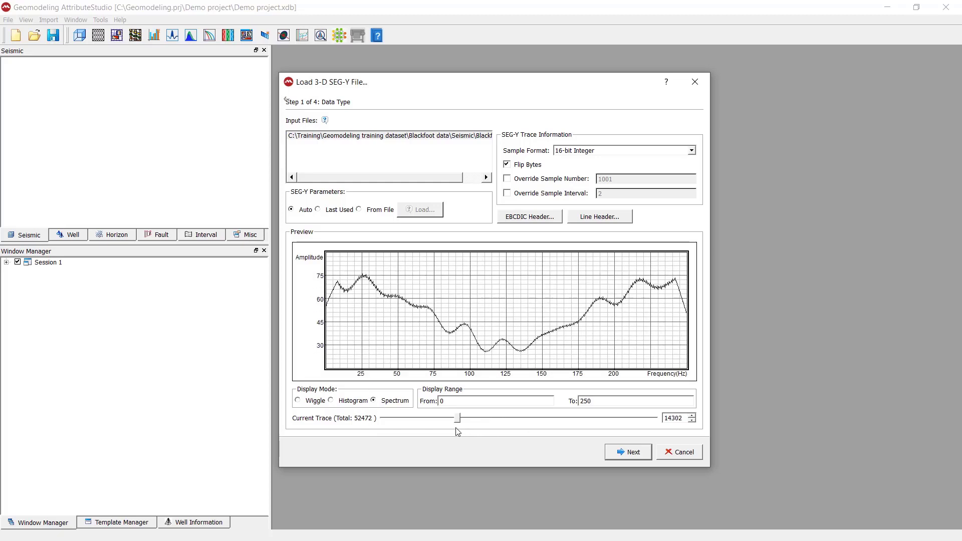
Set the sample format to 32-bit IEEE Float, preview other traces, and continue to the trace header preview
{"action": "left_click", "coordinate": [555, 149]}
{"action": "left_click", "coordinate": [574, 161]}
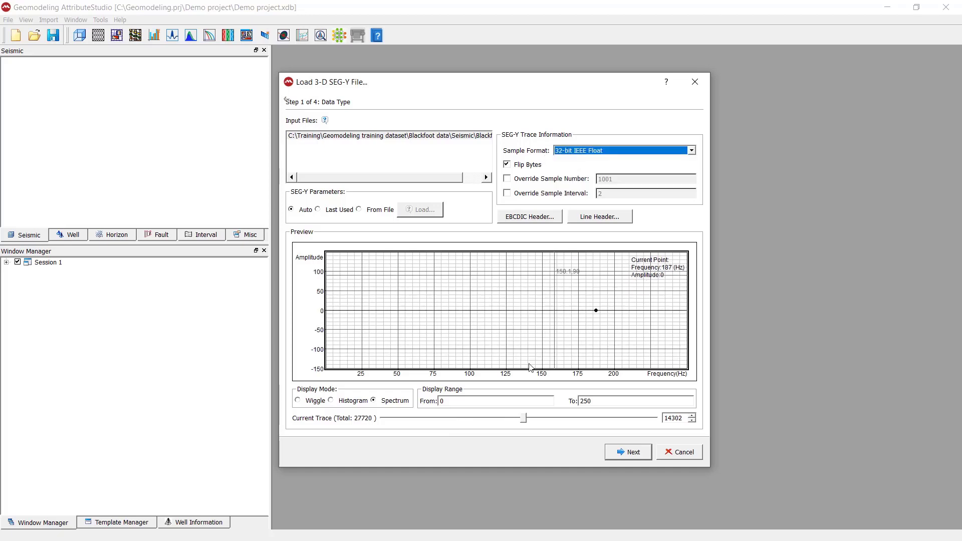
{"action": "left_click", "coordinate": [298, 400]}
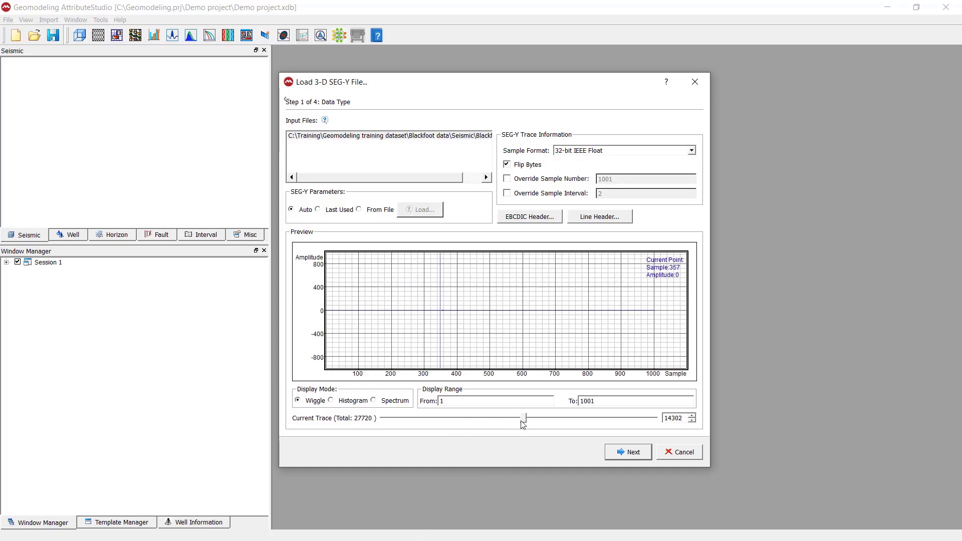
{"action": "mouse_move", "coordinate": [522, 420]}
{"action": "left_mouse_down"}
{"action": "mouse_move", "coordinate": [386, 438]}
{"action": "mouse_move", "coordinate": [417, 435]}
{"action": "left_mouse_up"}
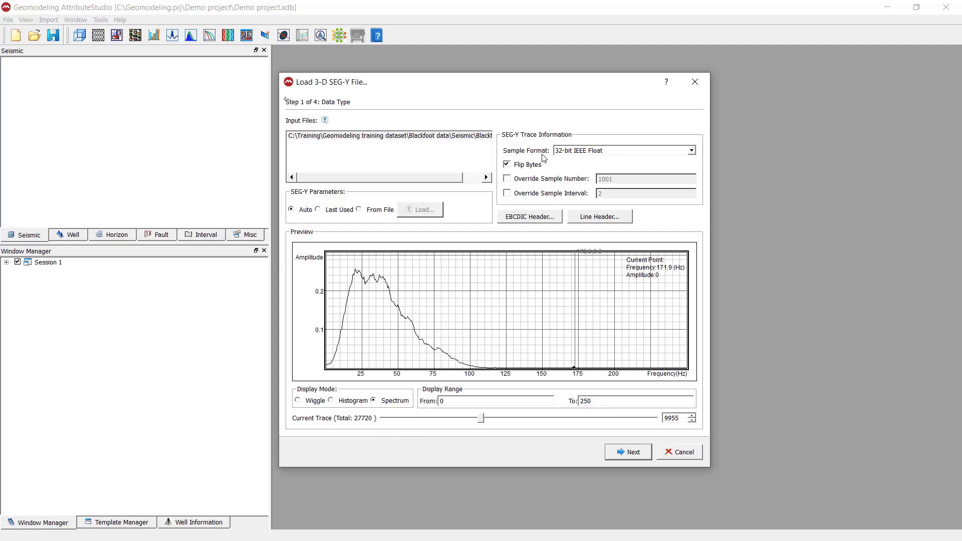
{"action": "left_click", "coordinate": [633, 452]}
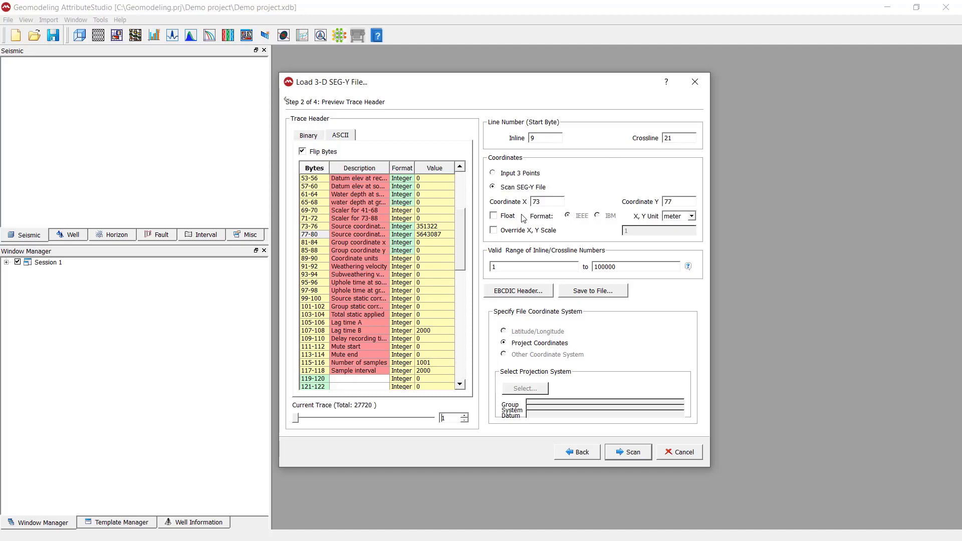
Compare the inline and crossline start bytes with the byte locations listed in the EBCDIC header
{"action": "left_click", "coordinate": [561, 203]}
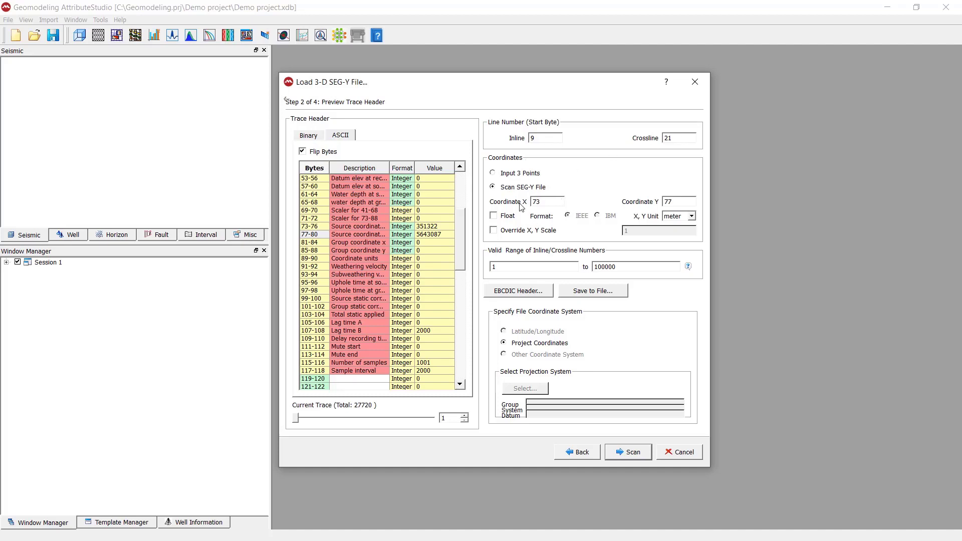
{"action": "left_click", "coordinate": [556, 139]}
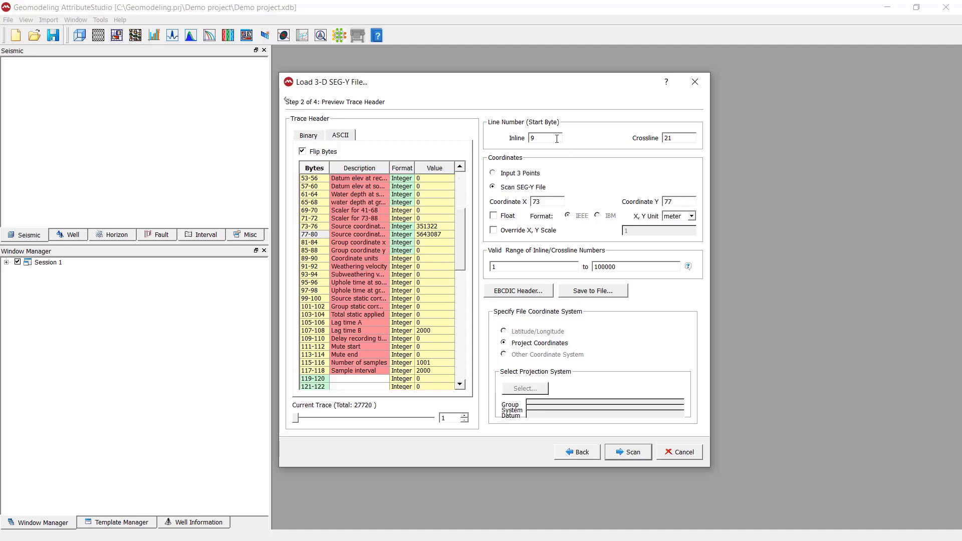
{"action": "left_click", "coordinate": [694, 138]}
{"action": "left_click", "coordinate": [514, 294]}
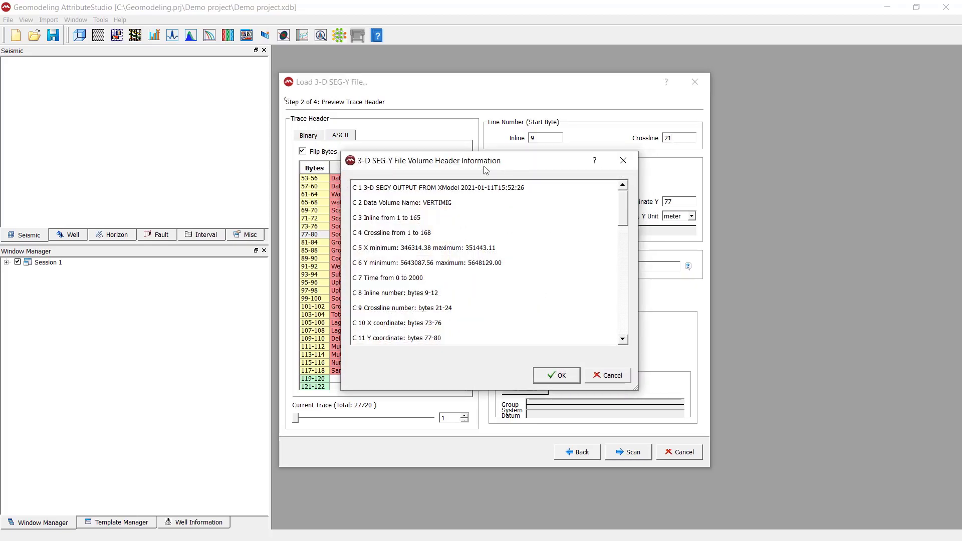
{"action": "left_click_drag", "start_coordinate": [485, 171], "coordinate": [437, 207]}
{"action": "scroll", "coordinate": [417, 344], "scroll_direction": "down", "scroll_amount": 1}
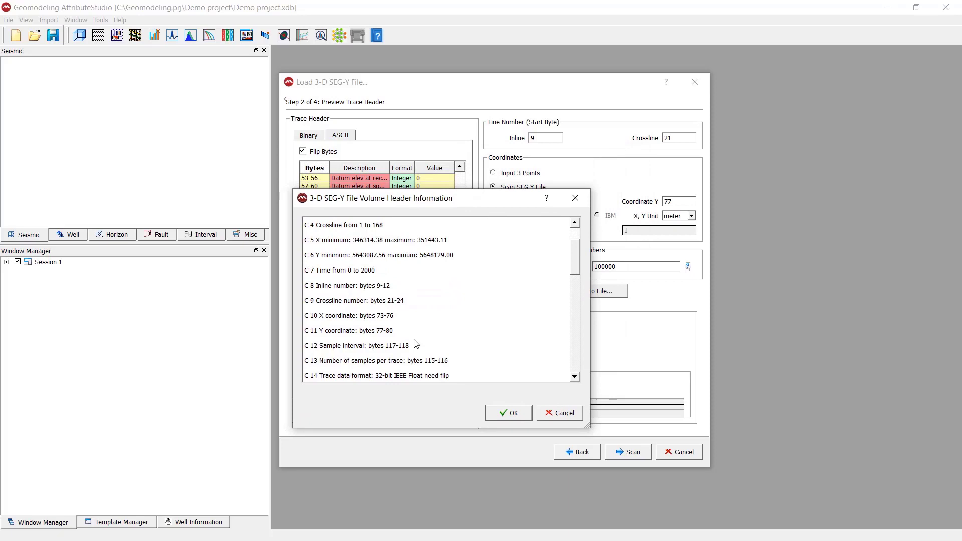
{"action": "left_click", "coordinate": [354, 288]}
{"action": "left_click", "coordinate": [351, 305]}
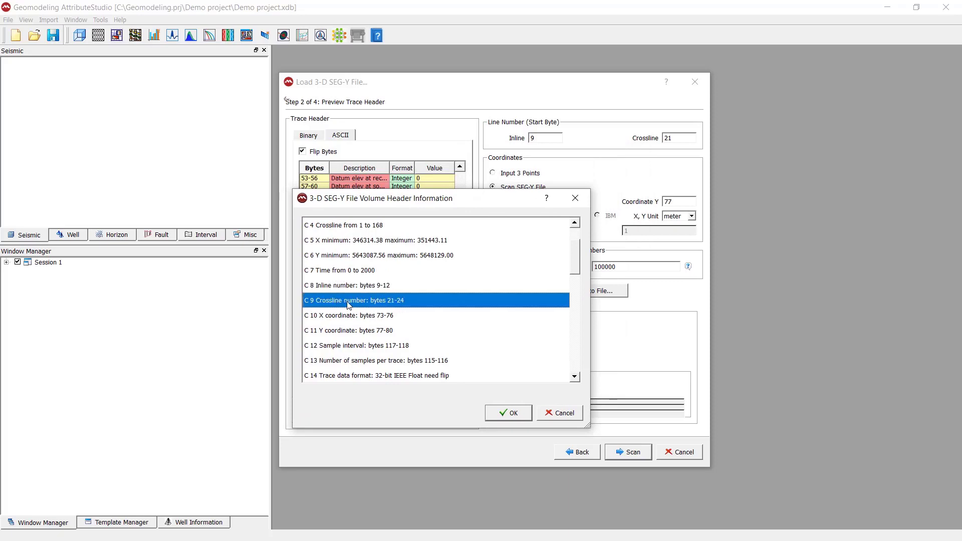
{"action": "left_click", "coordinate": [378, 289]}
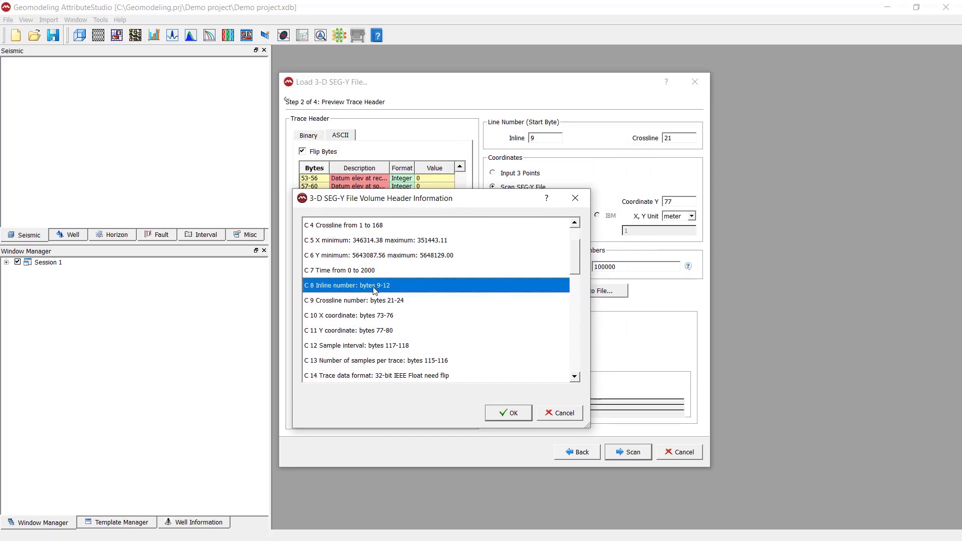
{"action": "left_click", "coordinate": [390, 301]}
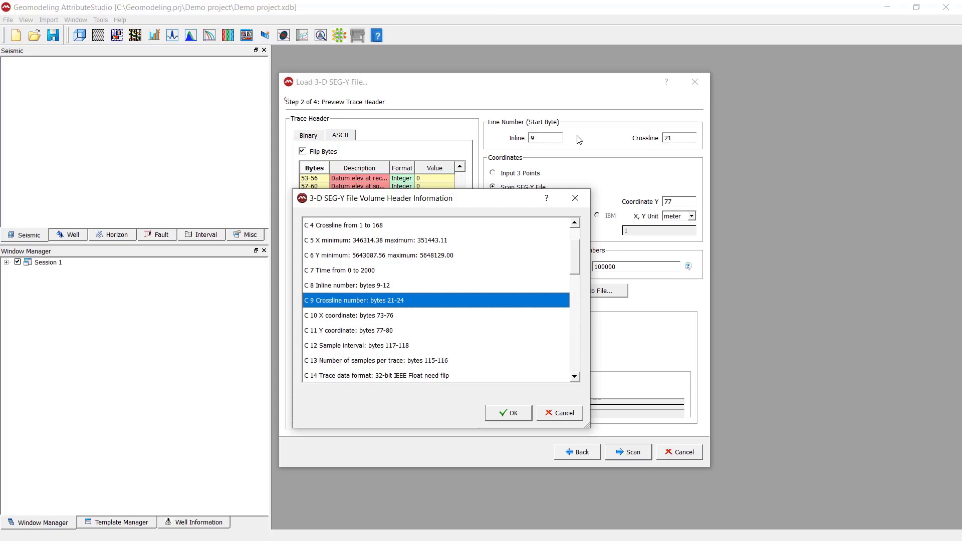
Compare the X and Y coordinate start bytes with the EBCDIC header entries and close the header information
{"action": "left_click", "coordinate": [372, 318]}
{"action": "left_click", "coordinate": [379, 333]}
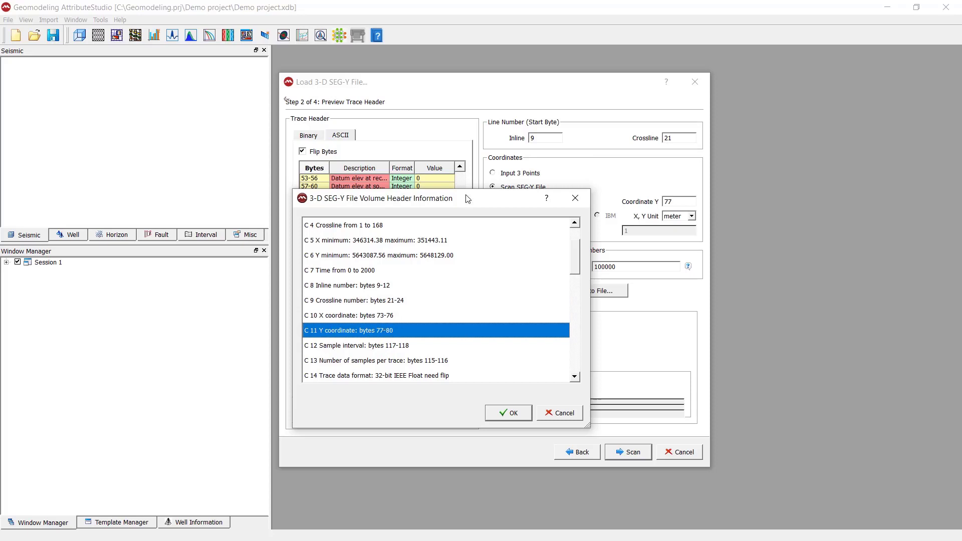
{"action": "left_click_drag", "start_coordinate": [468, 199], "coordinate": [479, 255]}
{"action": "left_click", "coordinate": [395, 375]}
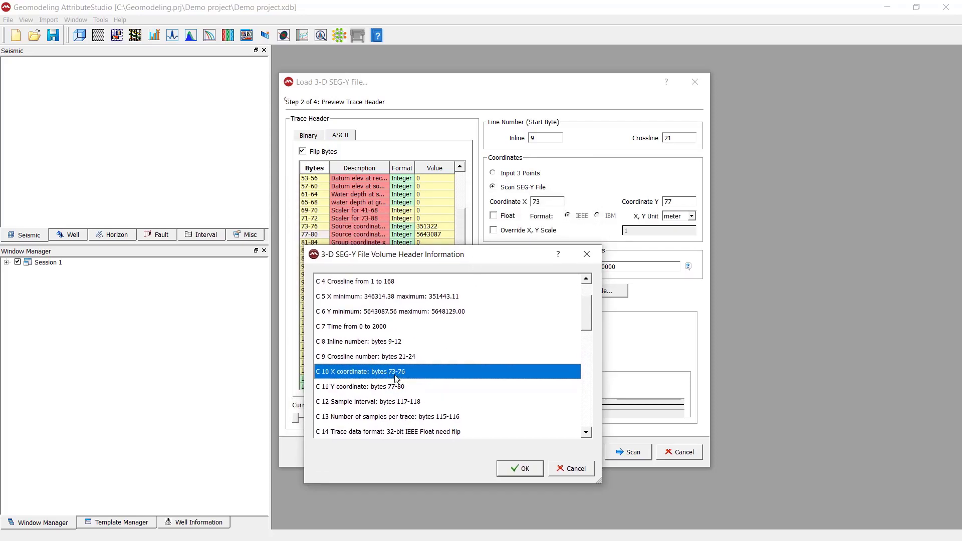
{"action": "left_click", "coordinate": [397, 390]}
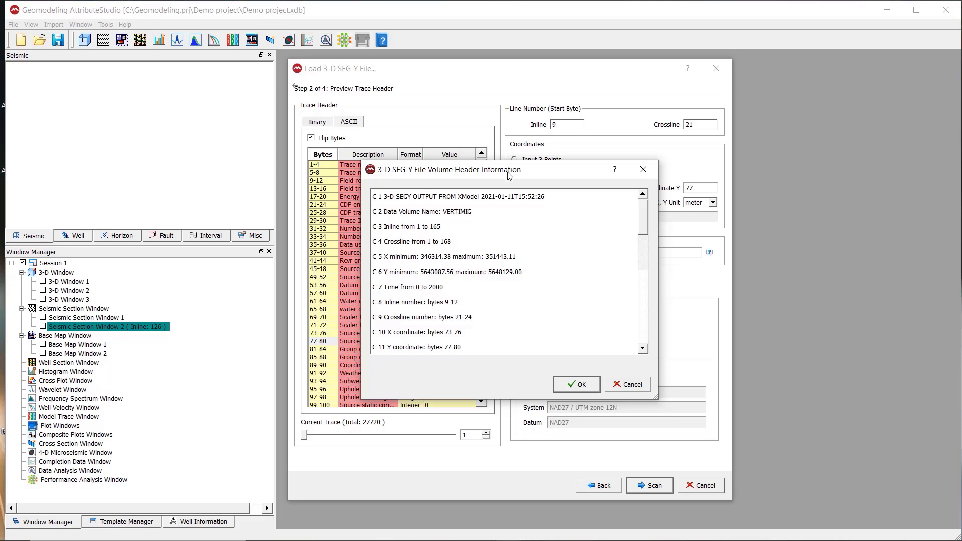
{"action": "left_click", "coordinate": [641, 170]}
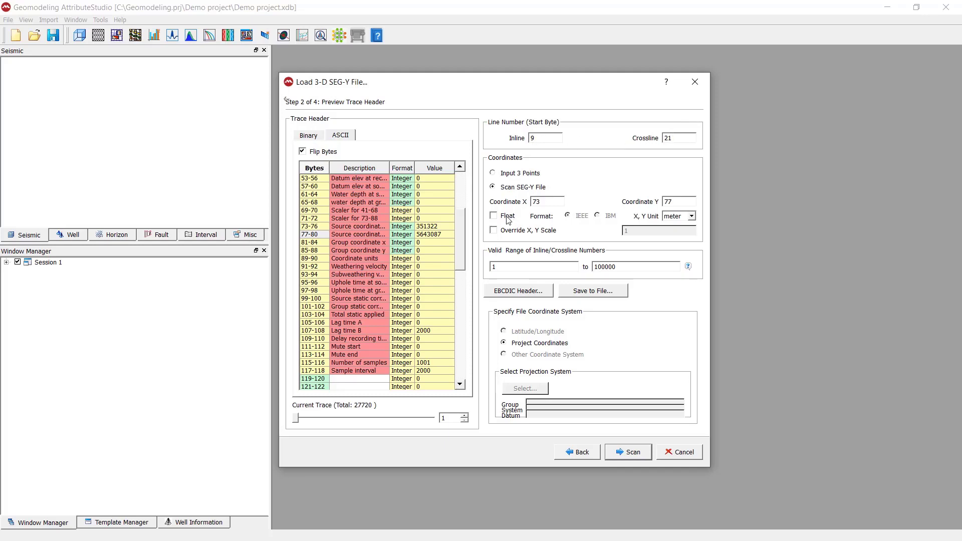
Examine the trace header table's values for the inline bytes 9-12 and the crossline bytes 21-24
{"action": "left_click_drag", "start_coordinate": [461, 224], "coordinate": [459, 171]}
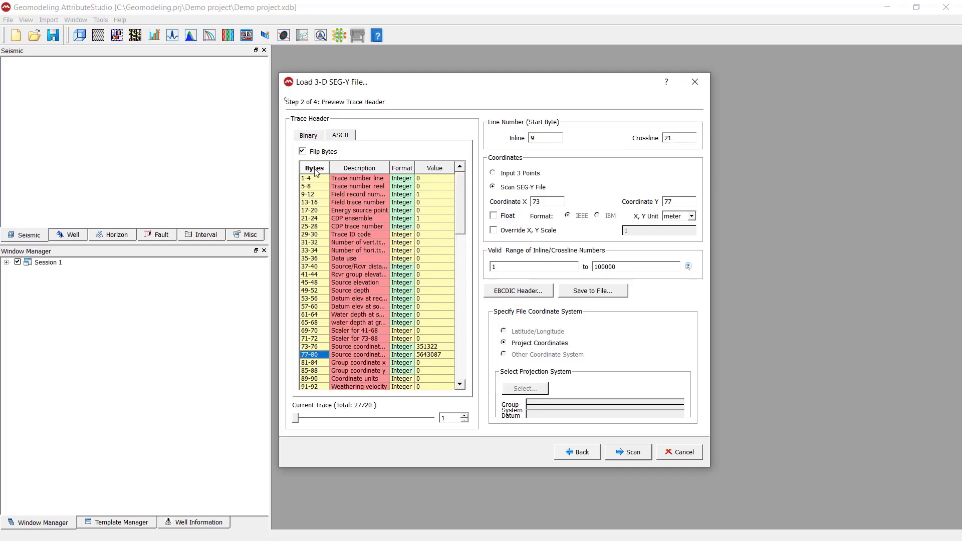
{"action": "left_click", "coordinate": [308, 195]}
{"action": "left_click", "coordinate": [307, 210]}
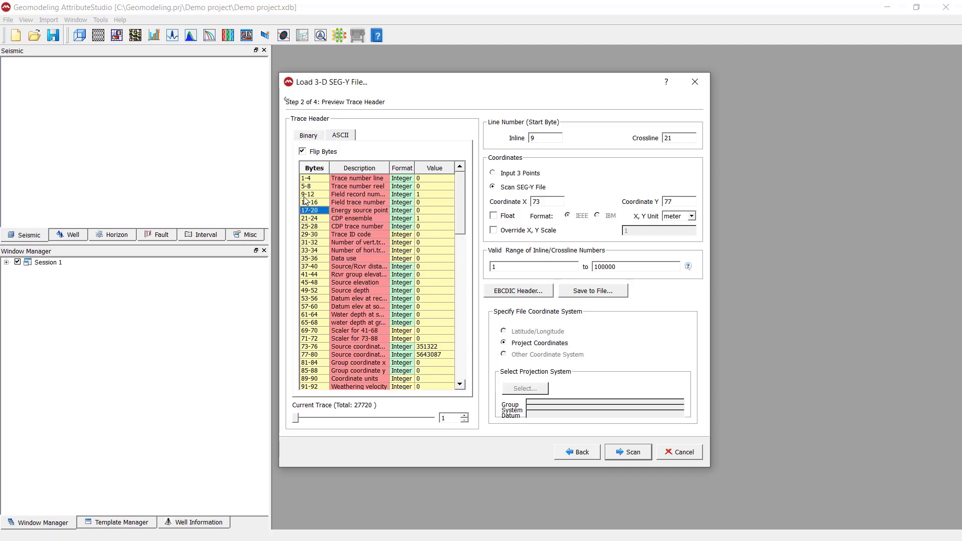
{"action": "left_click", "coordinate": [305, 195]}
{"action": "left_click", "coordinate": [427, 196]}
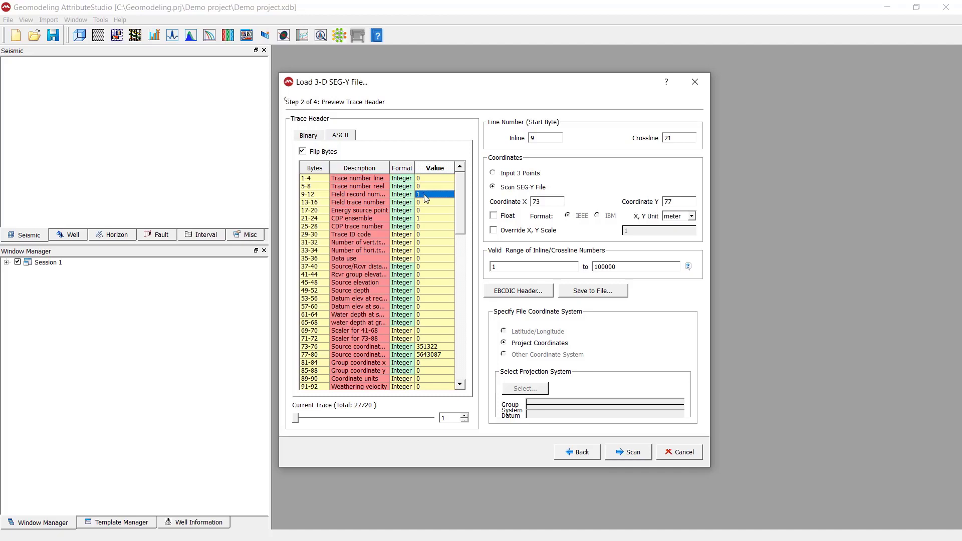
{"action": "left_click", "coordinate": [427, 219]}
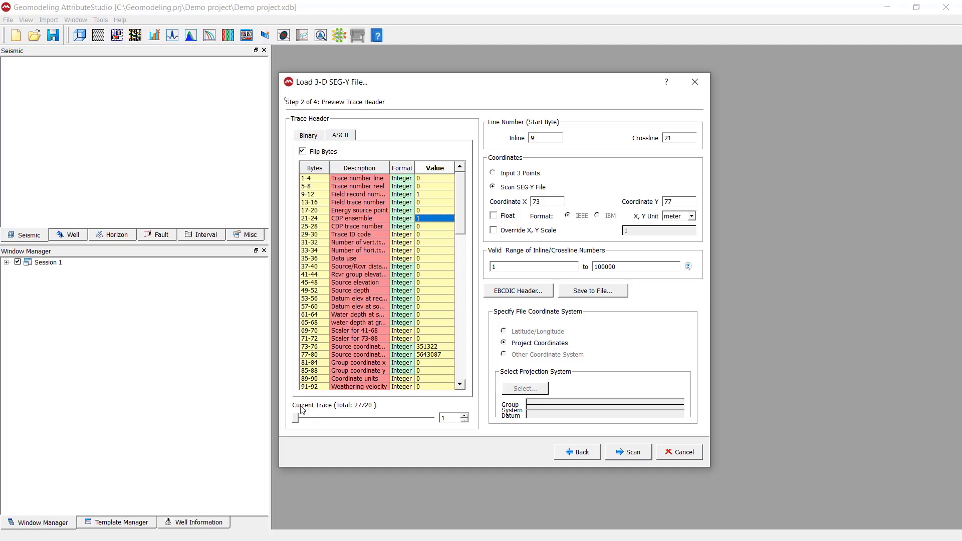
Preview trace 14520 and check its inline value in bytes 9-12 and crossline value in bytes 21-24
{"action": "left_click_drag", "start_coordinate": [299, 422], "coordinate": [368, 432]}
{"action": "left_click", "coordinate": [434, 195]}
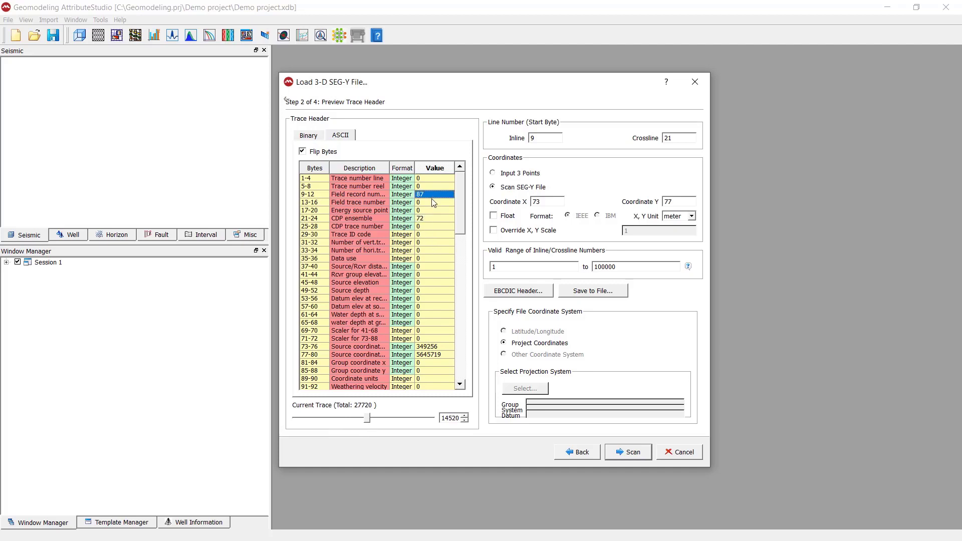
{"action": "left_click", "coordinate": [433, 219]}
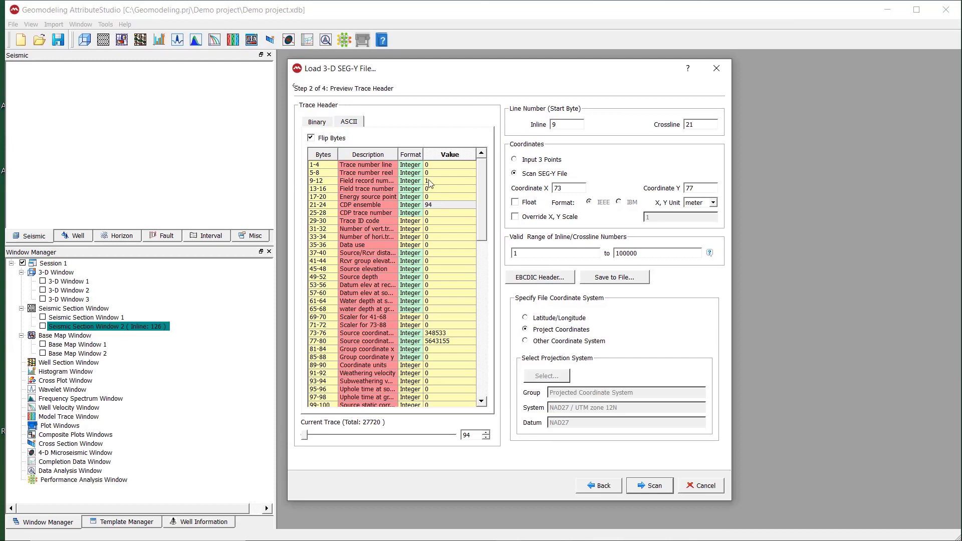
Advance the trace preview from trace 94 to trace 174, comparing the inline and crossline values between traces
{"action": "left_click", "coordinate": [433, 181]}
{"action": "left_click", "coordinate": [434, 205]}
{"action": "double_click", "coordinate": [466, 435]}
{"action": "scroll", "coordinate": [465, 434], "scroll_direction": "up", "scroll_amount": 3}
{"action": "scroll", "coordinate": [472, 437], "scroll_direction": "up", "scroll_amount": 9}
{"action": "scroll", "coordinate": [473, 438], "scroll_direction": "up", "scroll_amount": 8}
{"action": "scroll", "coordinate": [472, 437], "scroll_direction": "up", "scroll_amount": 5}
{"action": "left_click", "coordinate": [429, 181]}
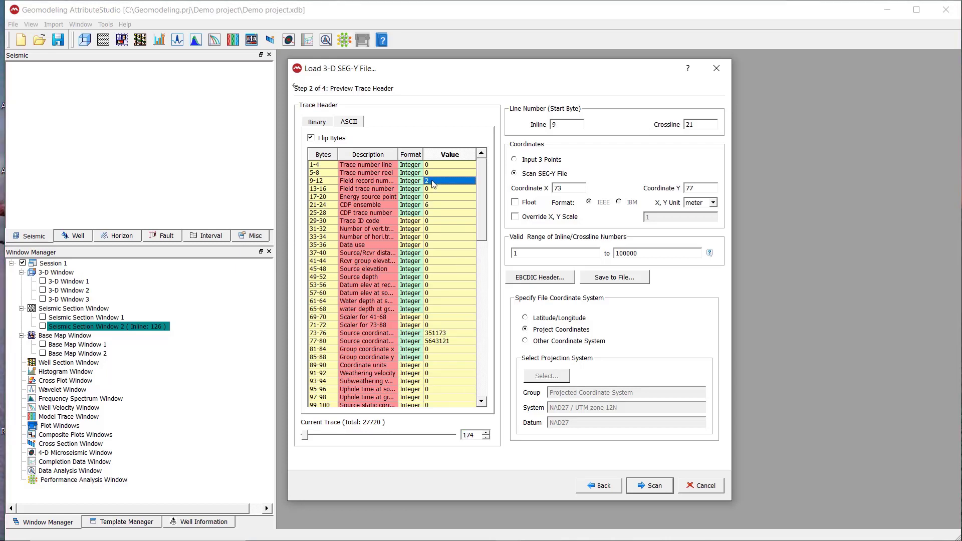
{"action": "left_click", "coordinate": [436, 205]}
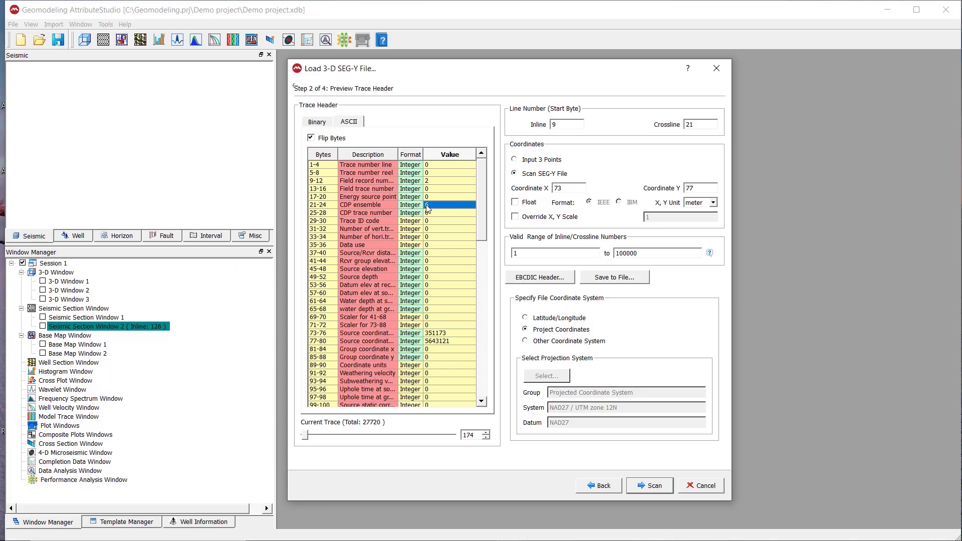
{"action": "left_click", "coordinate": [425, 181]}
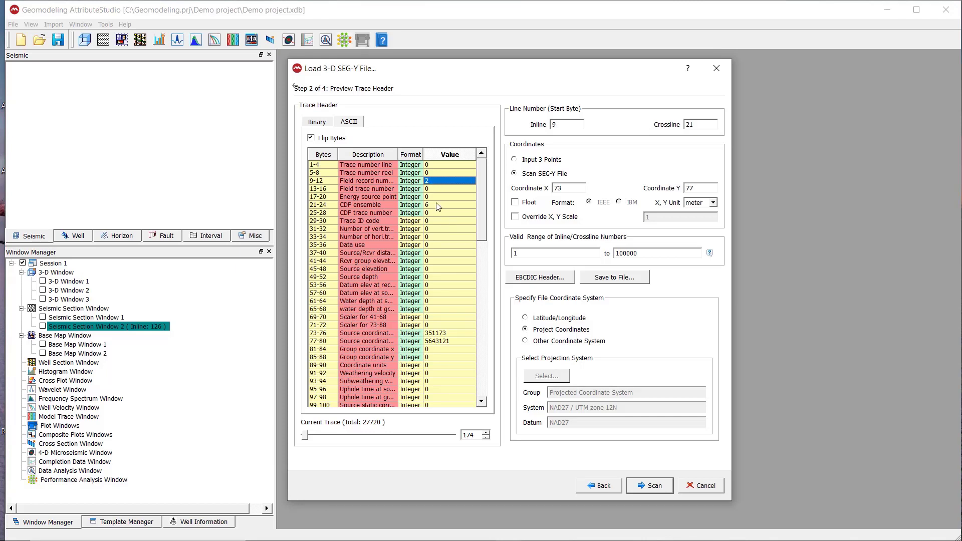
{"action": "left_click", "coordinate": [429, 206]}
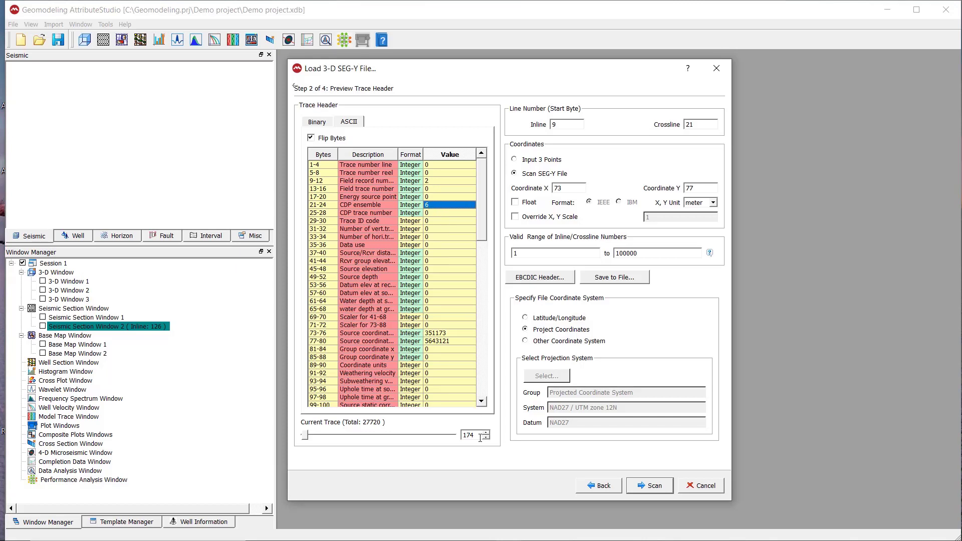
Advance the trace preview to trace 340 and check its inline and crossline values
{"action": "left_click", "coordinate": [473, 435]}
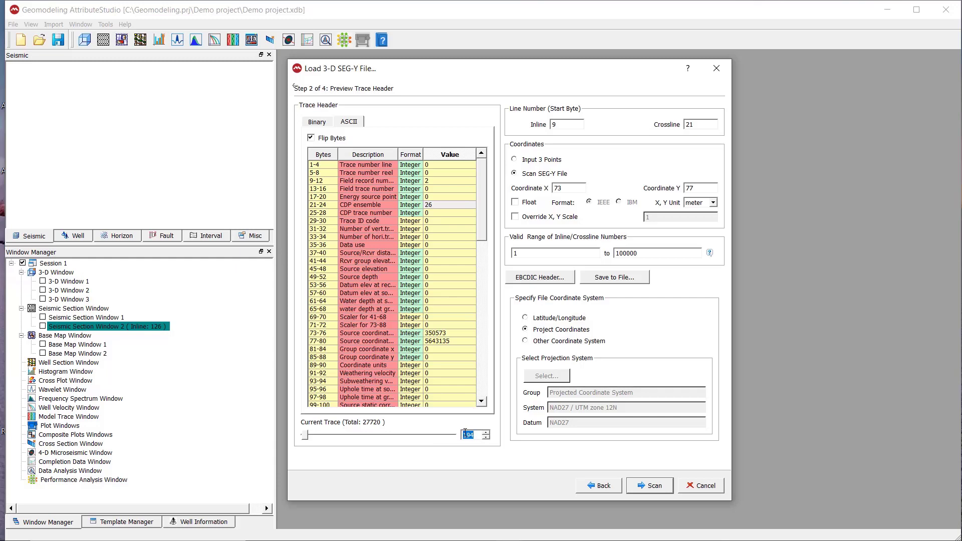
{"action": "scroll", "coordinate": [465, 433], "scroll_direction": "up", "scroll_amount": 8}
{"action": "scroll", "coordinate": [465, 433], "scroll_direction": "up", "scroll_amount": 18}
{"action": "scroll", "coordinate": [466, 432], "scroll_direction": "up", "scroll_amount": 20}
{"action": "scroll", "coordinate": [466, 433], "scroll_direction": "up", "scroll_amount": 20}
{"action": "left_click", "coordinate": [449, 182]}
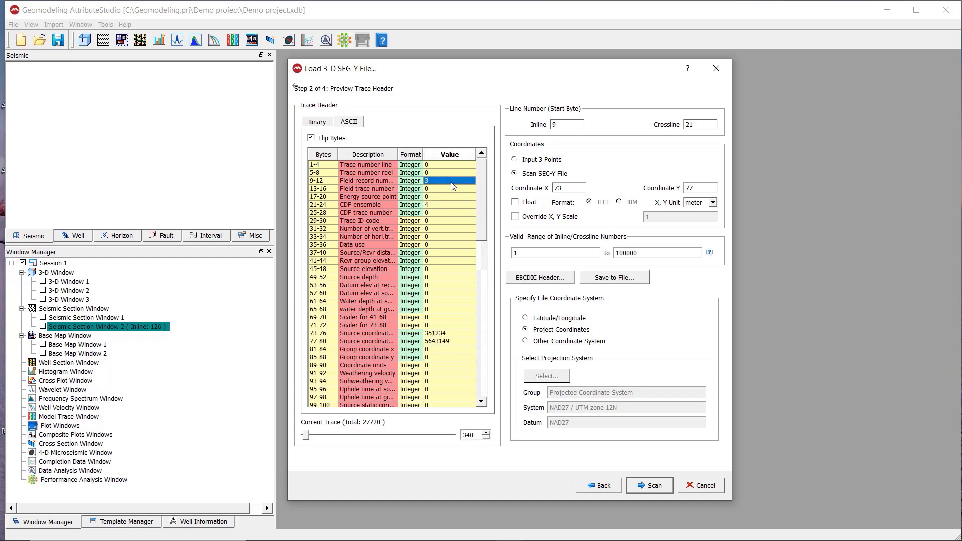
{"action": "left_click", "coordinate": [437, 205]}
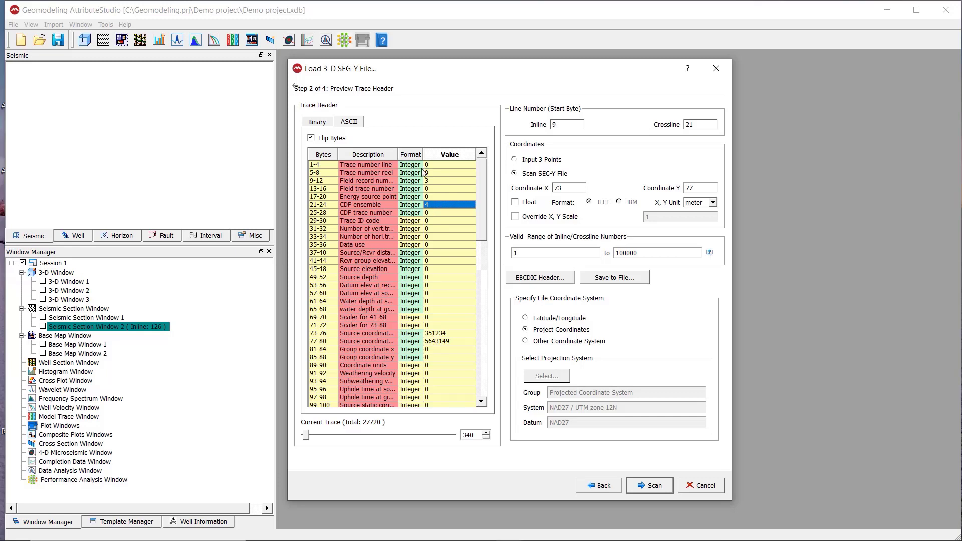
Examine the X coordinate in bytes 73-76 and the Y coordinate in bytes 77-80 for trace 340
{"action": "left_click", "coordinate": [443, 333]}
{"action": "left_click", "coordinate": [433, 342]}
{"action": "left_click", "coordinate": [439, 334]}
{"action": "left_click", "coordinate": [441, 340]}
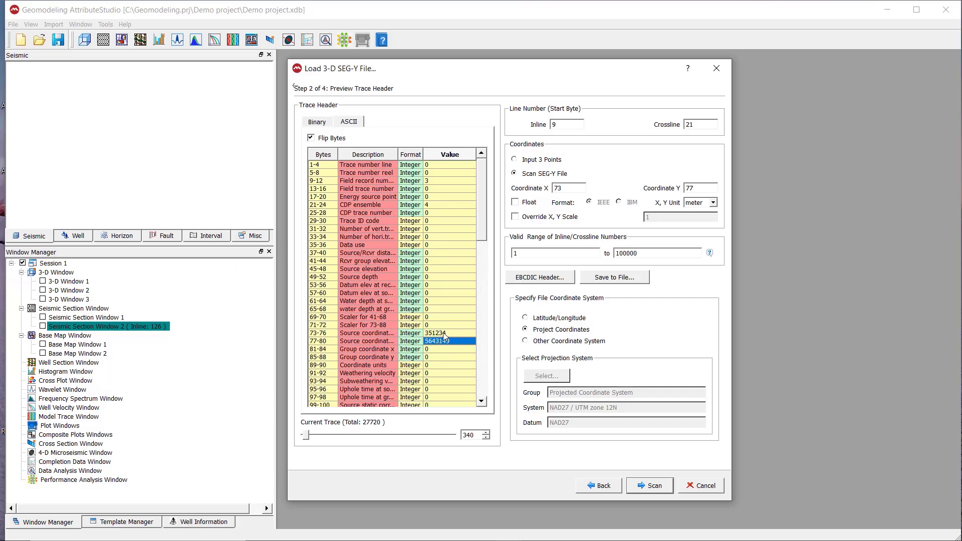
{"action": "left_click", "coordinate": [443, 336]}
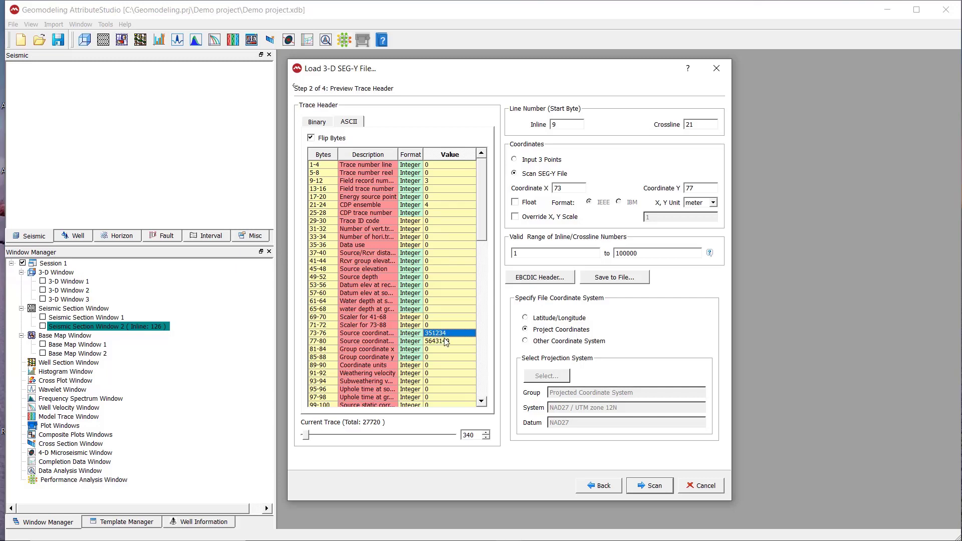
{"action": "left_click", "coordinate": [443, 342]}
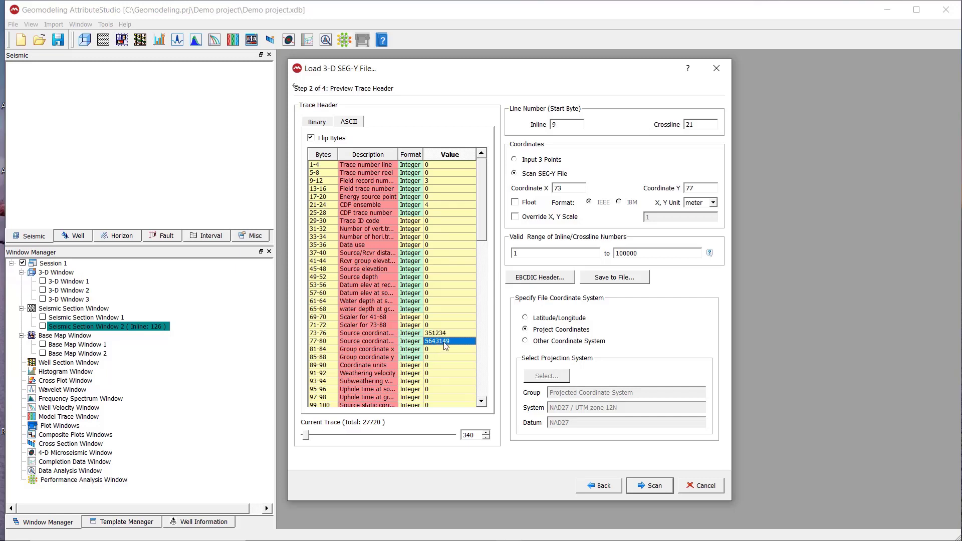
{"action": "left_click", "coordinate": [447, 335]}
{"action": "left_click", "coordinate": [448, 342]}
{"action": "left_click", "coordinate": [453, 334]}
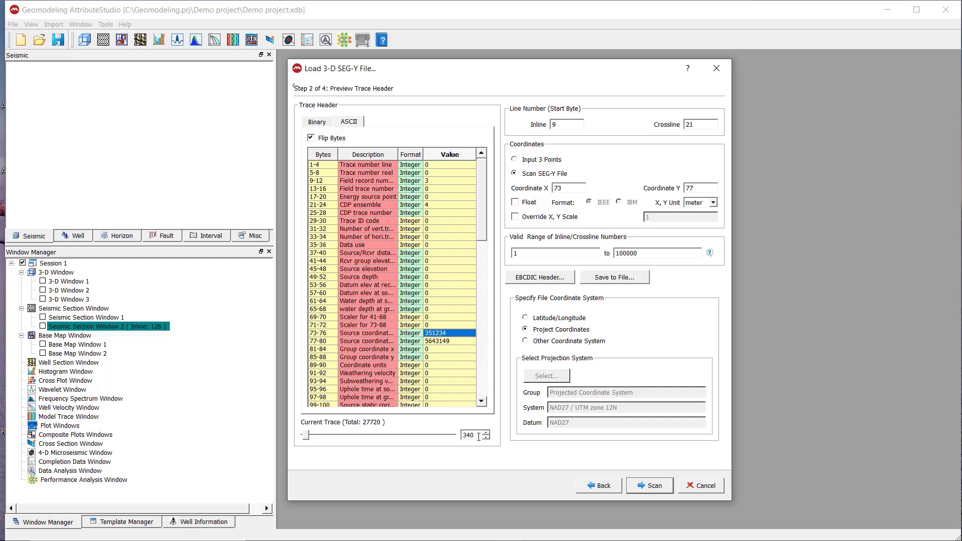
Advance the trace preview to trace 360 and check how the X and Y coordinate values in bytes 73-80 change
{"action": "left_click_drag", "start_coordinate": [478, 437], "coordinate": [454, 444]}
{"action": "scroll", "coordinate": [471, 436], "scroll_direction": "up", "scroll_amount": 4}
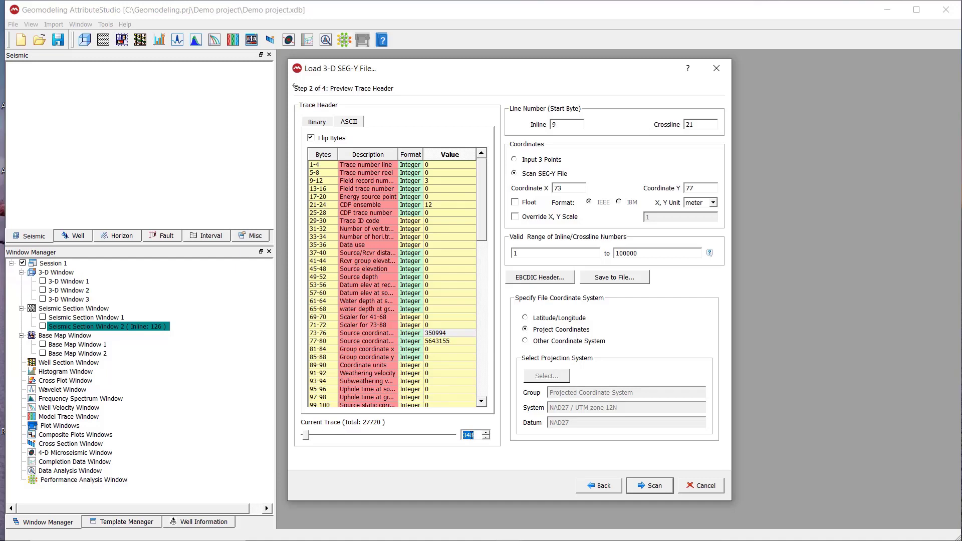
{"action": "scroll", "coordinate": [471, 434], "scroll_direction": "up", "scroll_amount": 1}
{"action": "left_click", "coordinate": [452, 341]}
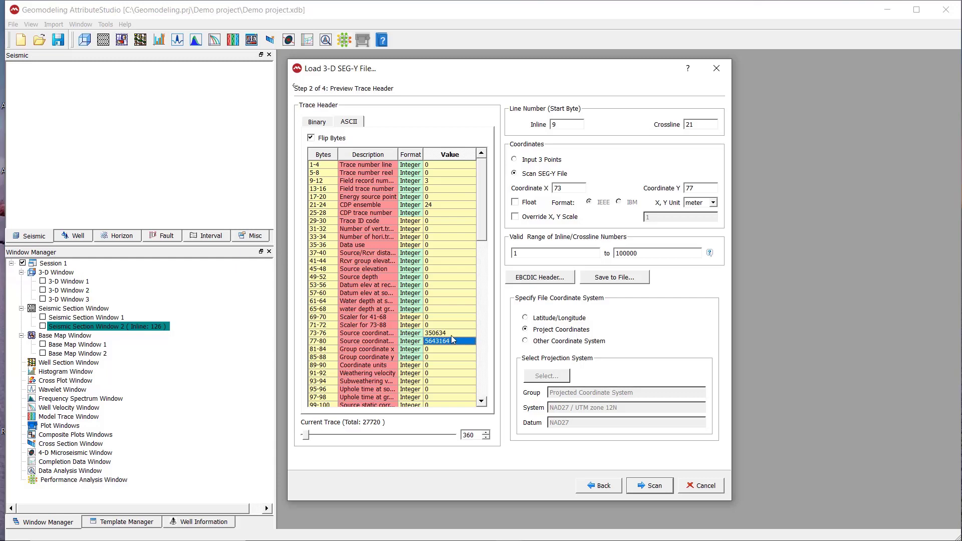
{"action": "left_click", "coordinate": [324, 341]}
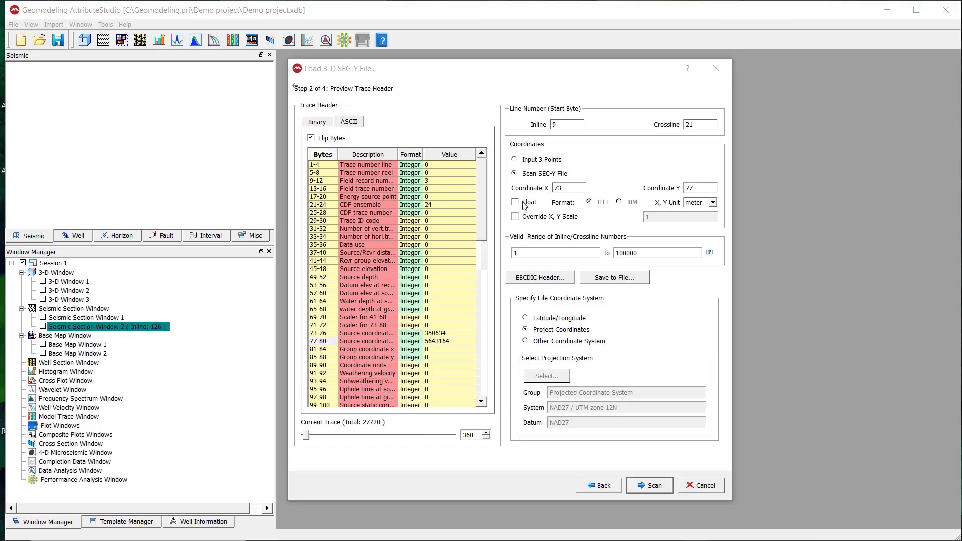
Try the Float format for the X and Y coordinates and compare the values in bytes 73-80 with the integer format
{"action": "left_click", "coordinate": [525, 205]}
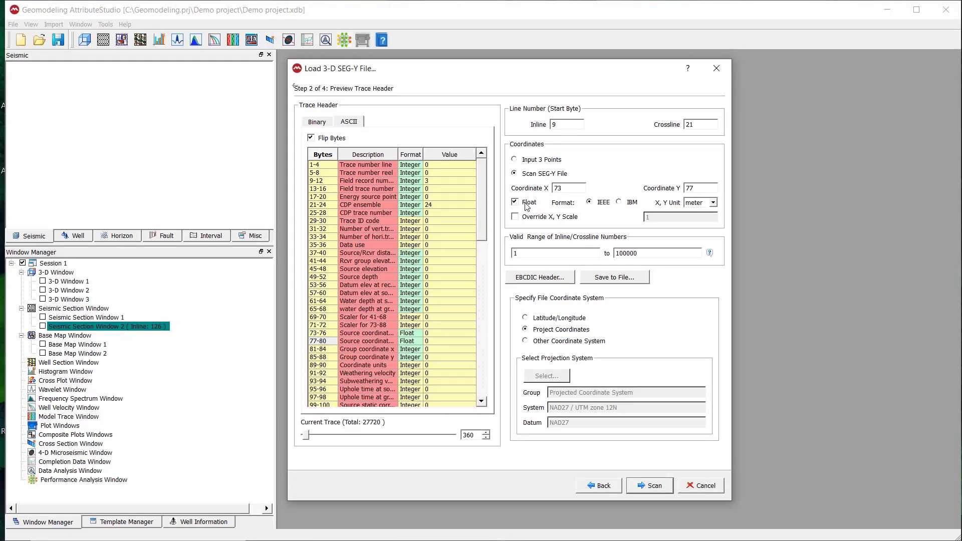
{"action": "left_click", "coordinate": [443, 342]}
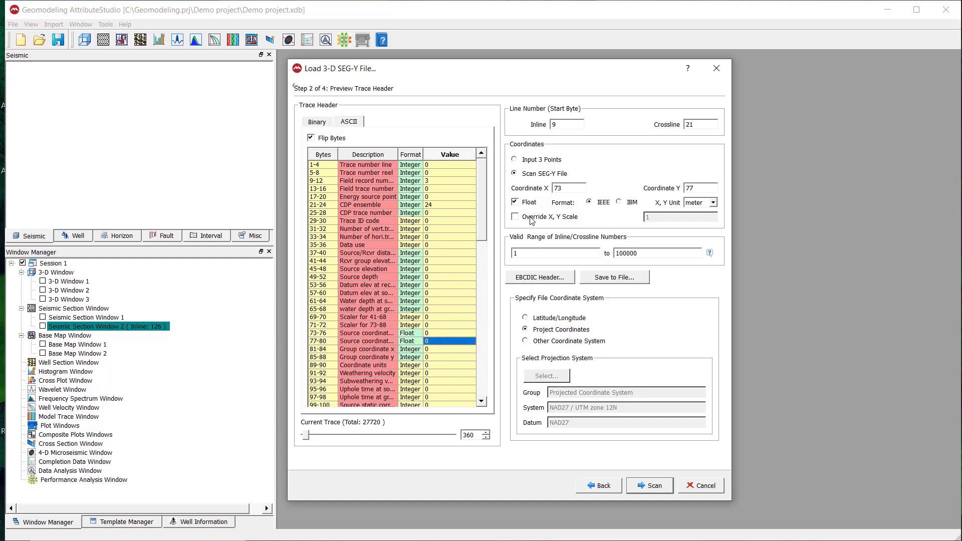
{"action": "left_click", "coordinate": [530, 204]}
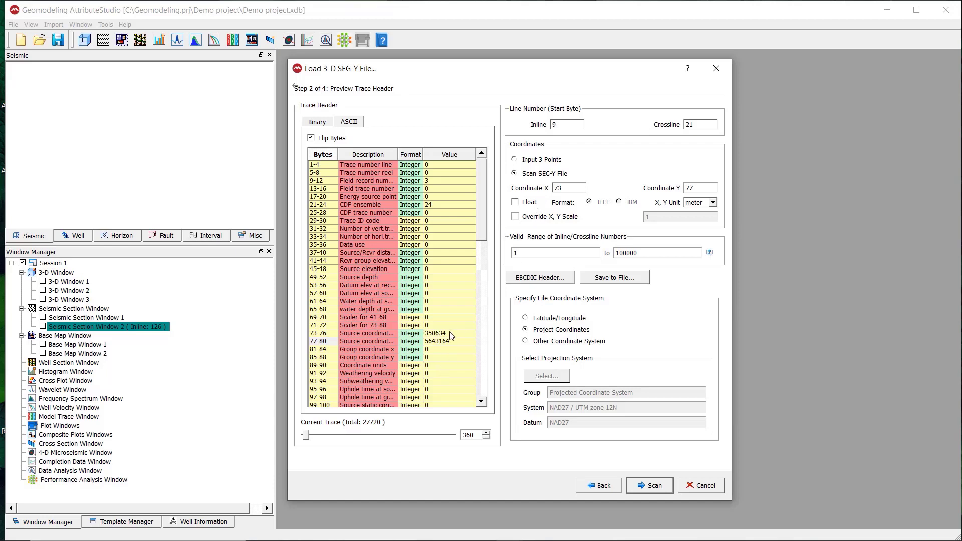
{"action": "left_click", "coordinate": [529, 202]}
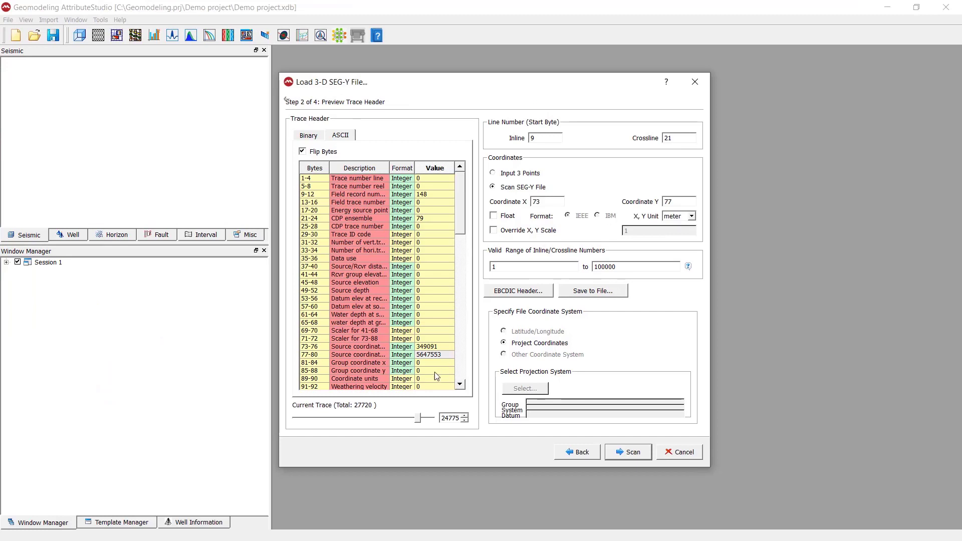
Check the Y coordinate value for trace 24775, try overriding the X, Y scale, and turn the override back off
{"action": "left_click", "coordinate": [429, 354]}
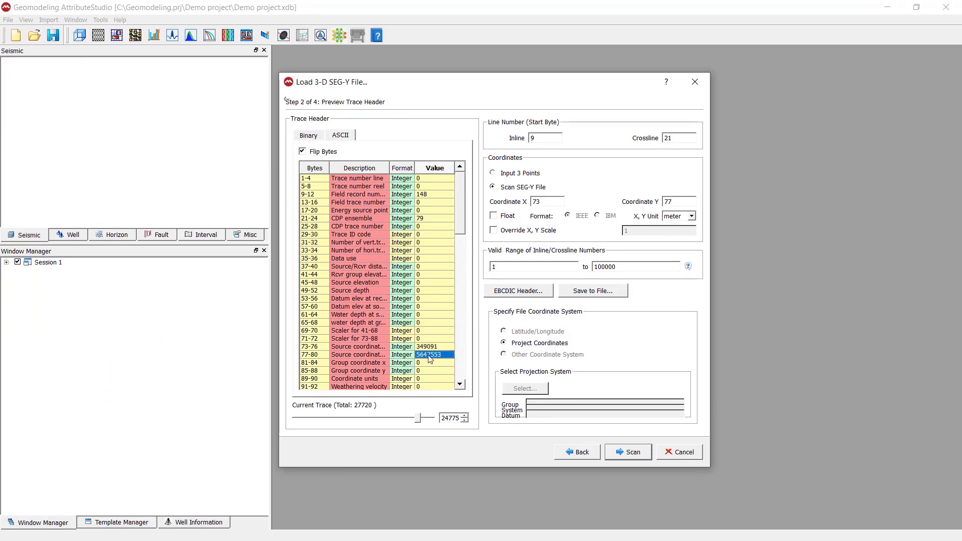
{"action": "left_click", "coordinate": [552, 235]}
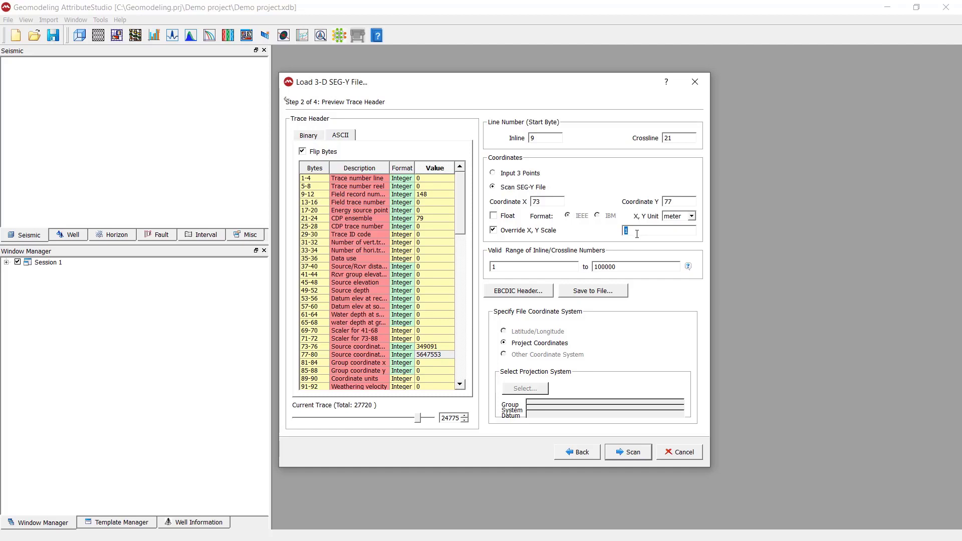
{"action": "left_click", "coordinate": [556, 229]}
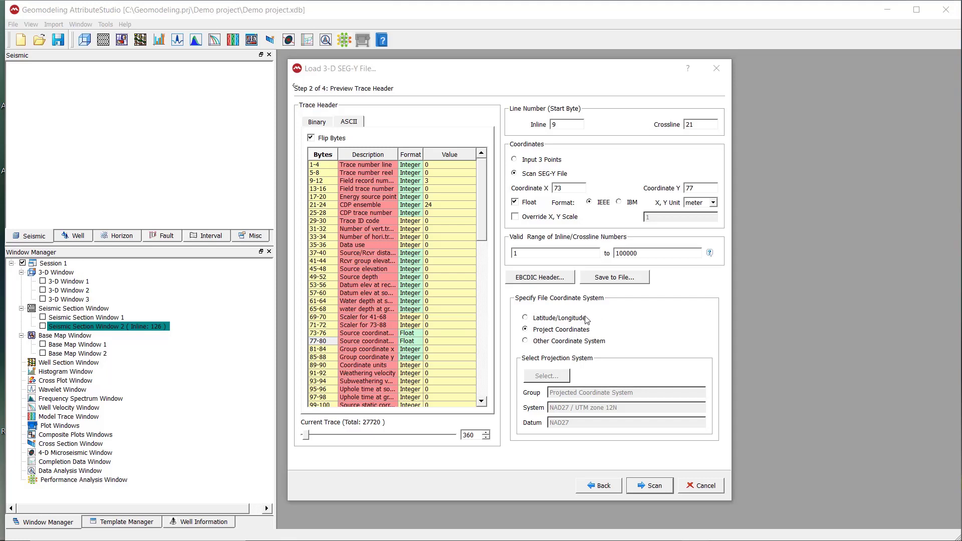
View the coordinate reference systems offered for another coordinate system, close the list unchanged, and return to Project Coordinates
{"action": "left_click", "coordinate": [570, 343]}
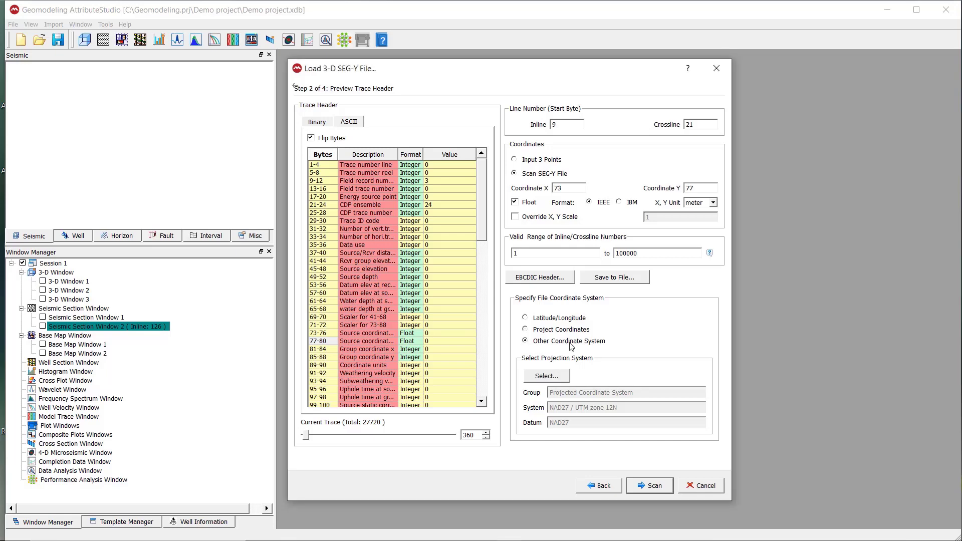
{"action": "left_click", "coordinate": [561, 380]}
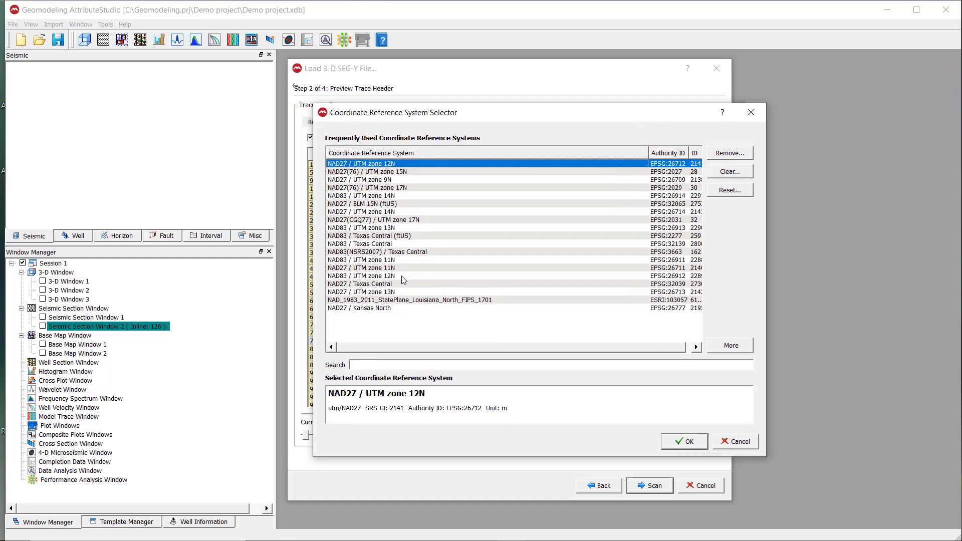
{"action": "left_click", "coordinate": [751, 112]}
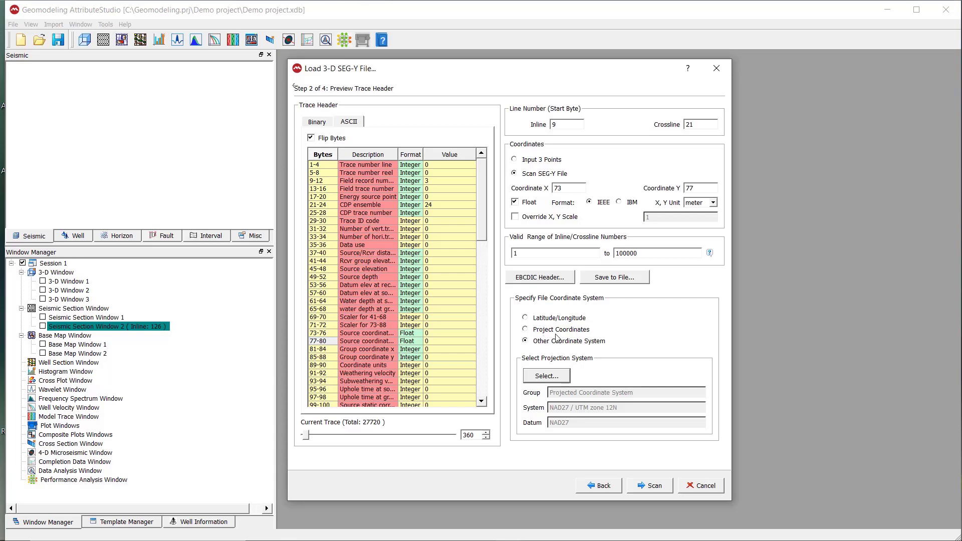
{"action": "left_click", "coordinate": [560, 332]}
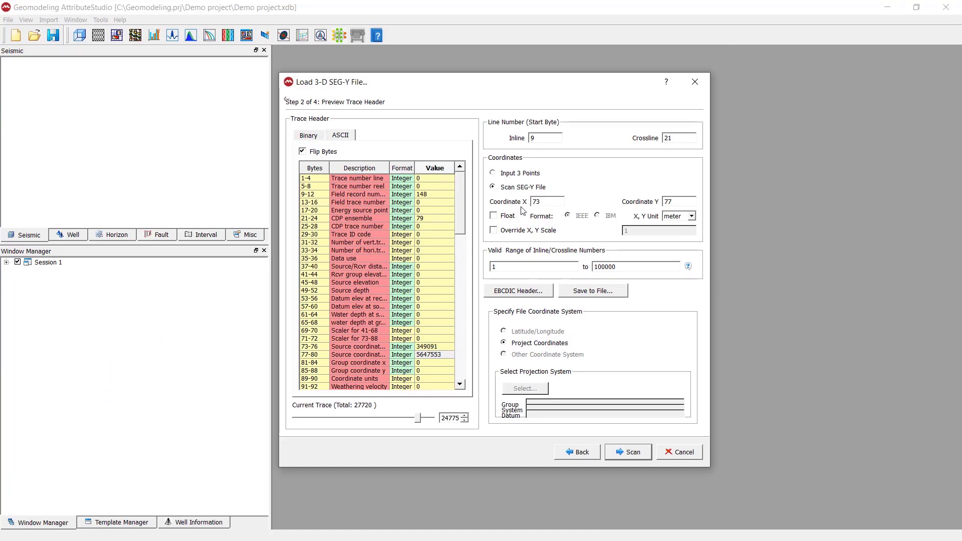
Scan the SEG-Y file and review the three corner points, grid information and survey outline in the data range
{"action": "left_click", "coordinate": [645, 455]}
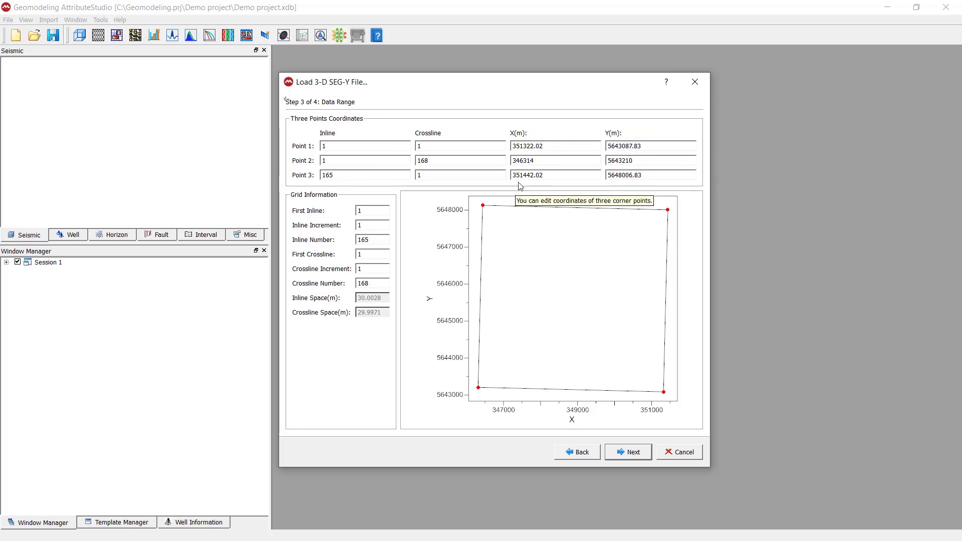
{"action": "scroll", "coordinate": [493, 266], "scroll_direction": "down", "scroll_amount": 1}
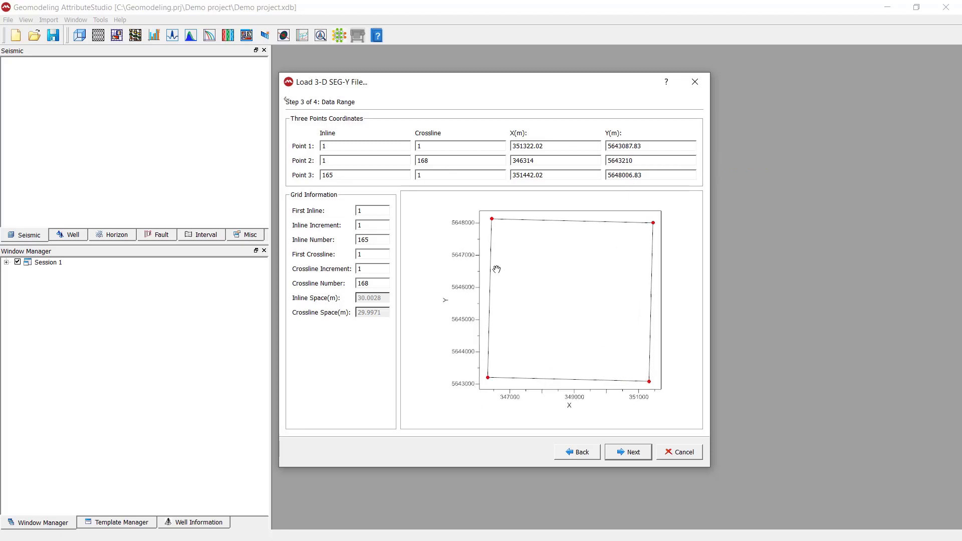
{"action": "scroll", "coordinate": [496, 269], "scroll_direction": "down", "scroll_amount": 2}
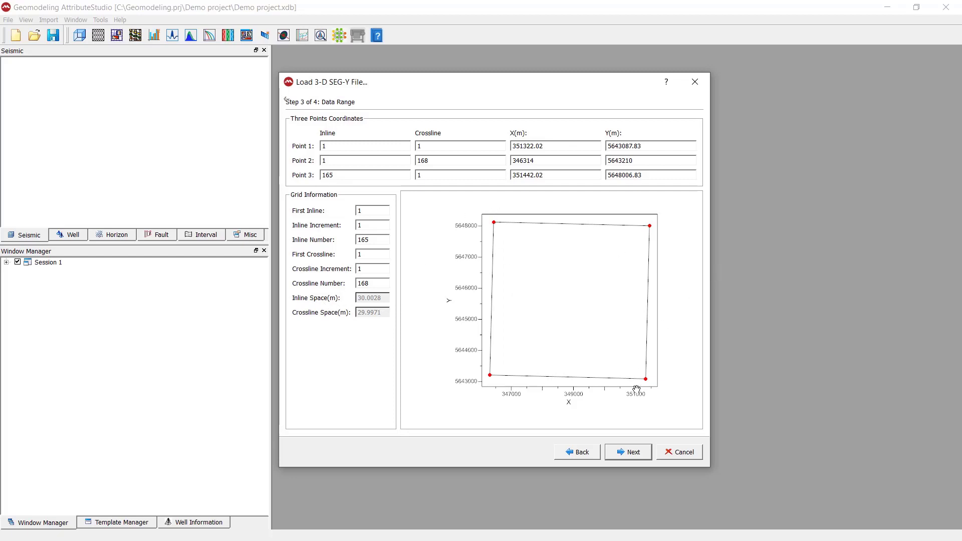
{"action": "left_click", "coordinate": [589, 455]}
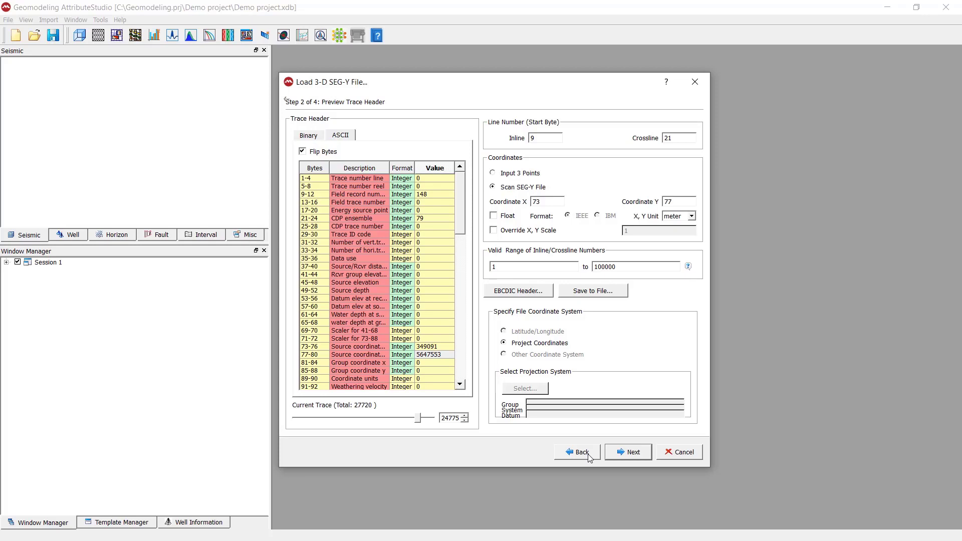
{"action": "left_click", "coordinate": [629, 453]}
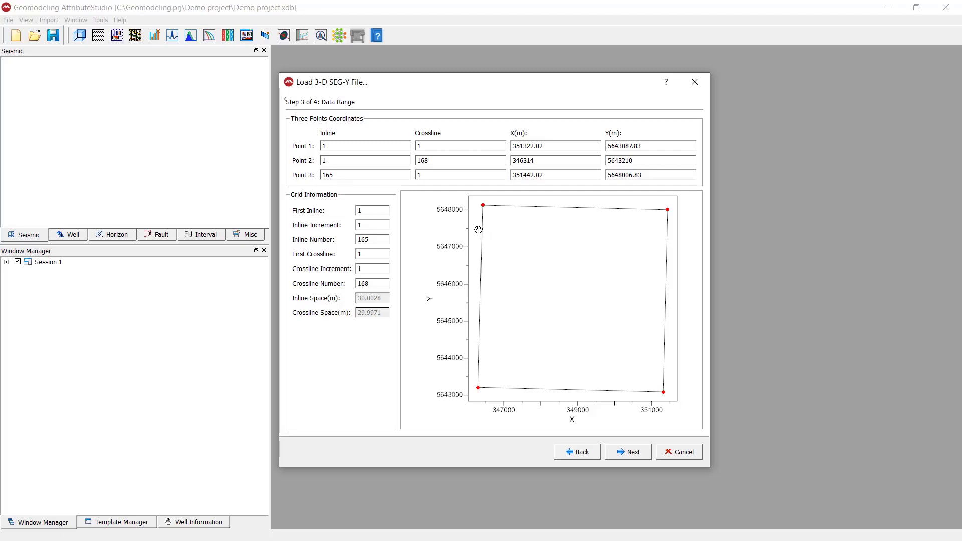
Proceed to the output parameters and browse the attribute types for the Blackfoot volume, keeping Poststack Amplitude
{"action": "left_click", "coordinate": [644, 456]}
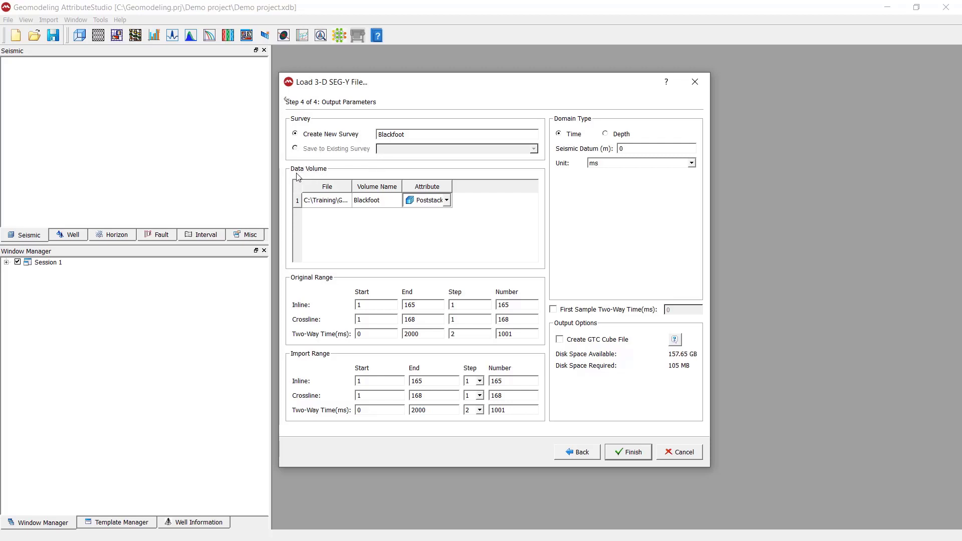
{"action": "left_click", "coordinate": [387, 205]}
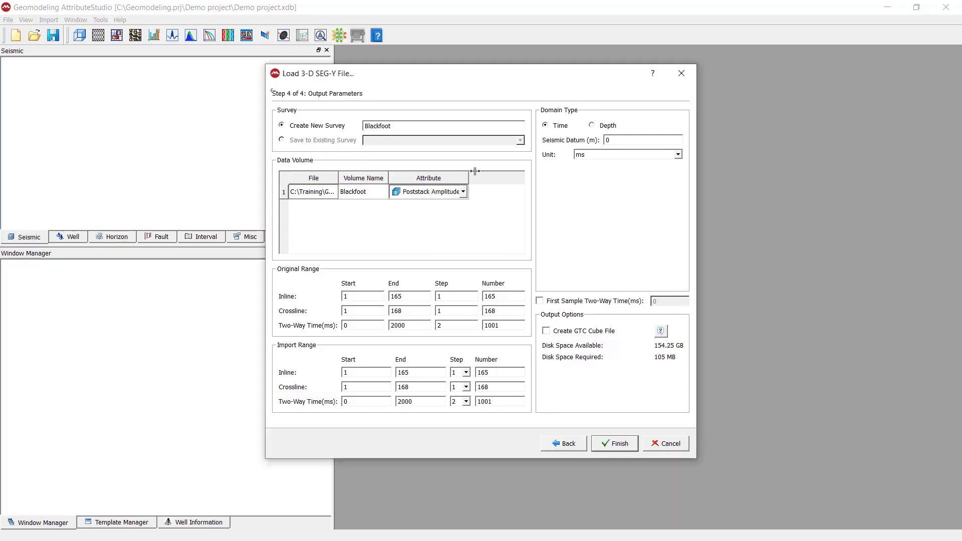
{"action": "left_click_drag", "start_coordinate": [472, 172], "coordinate": [484, 175]}
{"action": "left_click", "coordinate": [479, 192]}
{"action": "scroll", "coordinate": [479, 223], "scroll_direction": "down", "scroll_amount": 3}
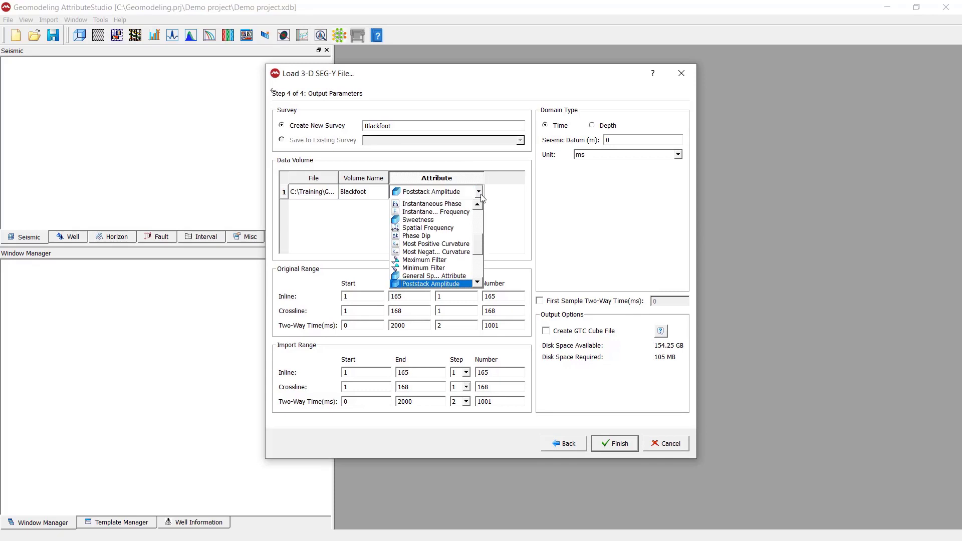
{"action": "left_click_drag", "start_coordinate": [480, 228], "coordinate": [478, 272]}
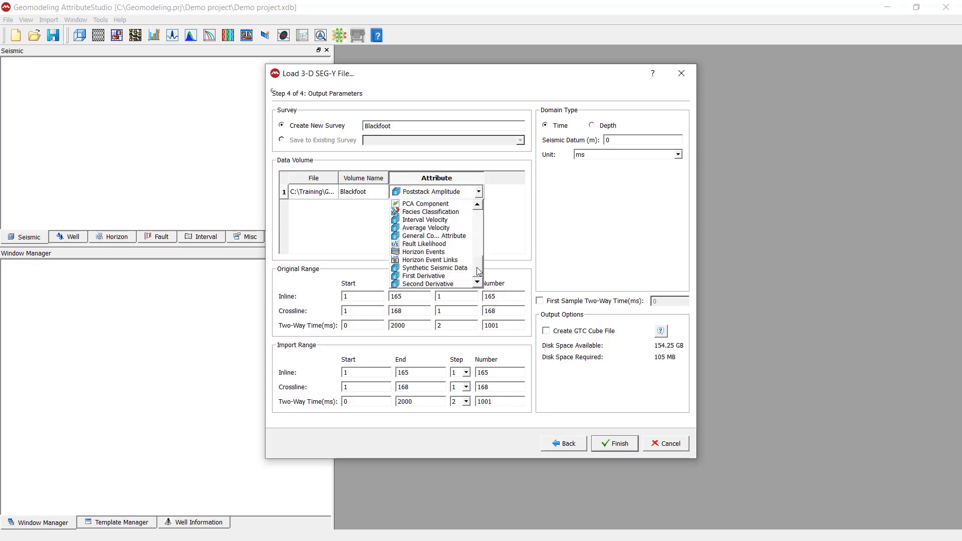
{"action": "left_click", "coordinate": [461, 185]}
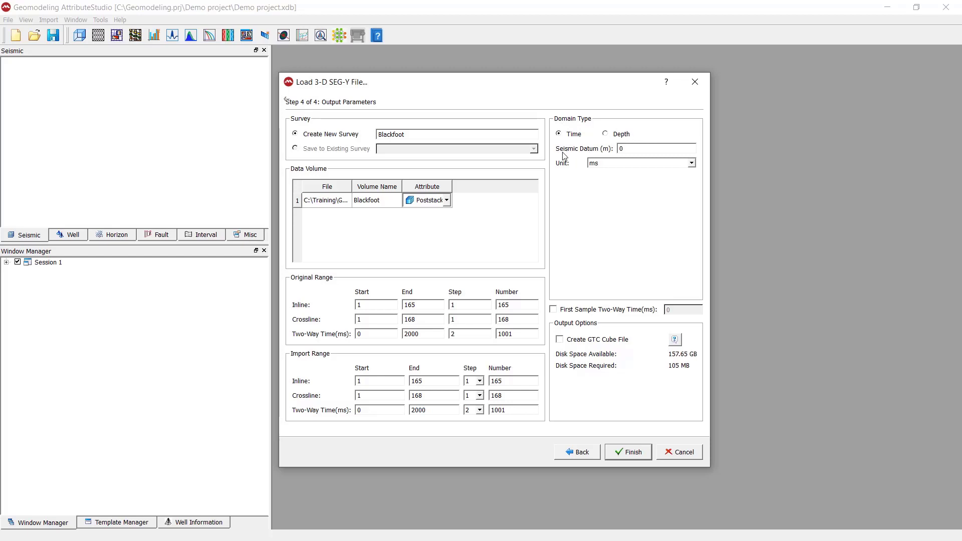
Check the seismic datum for the time domain and select ms as the unit
{"action": "double_click", "coordinate": [639, 148]}
{"action": "left_click", "coordinate": [638, 148]}
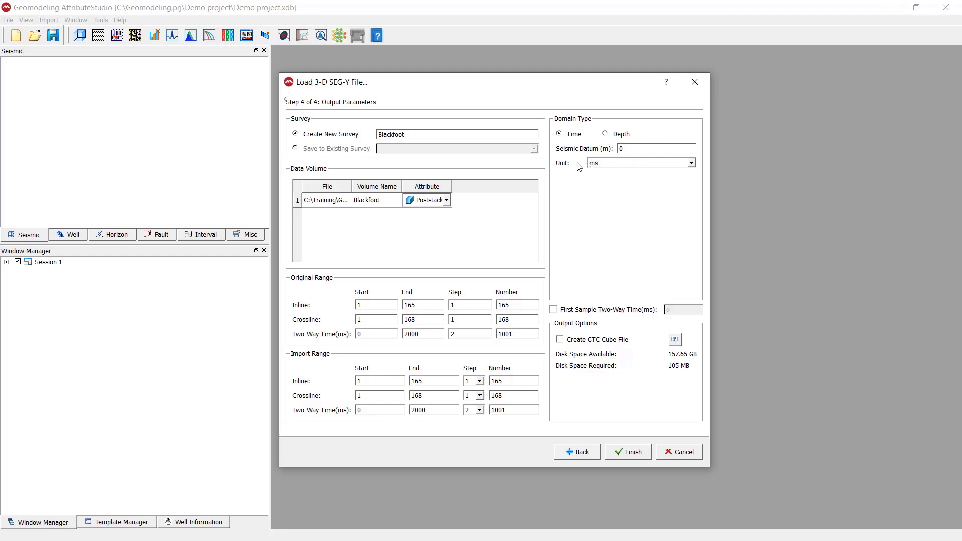
{"action": "left_click", "coordinate": [608, 164]}
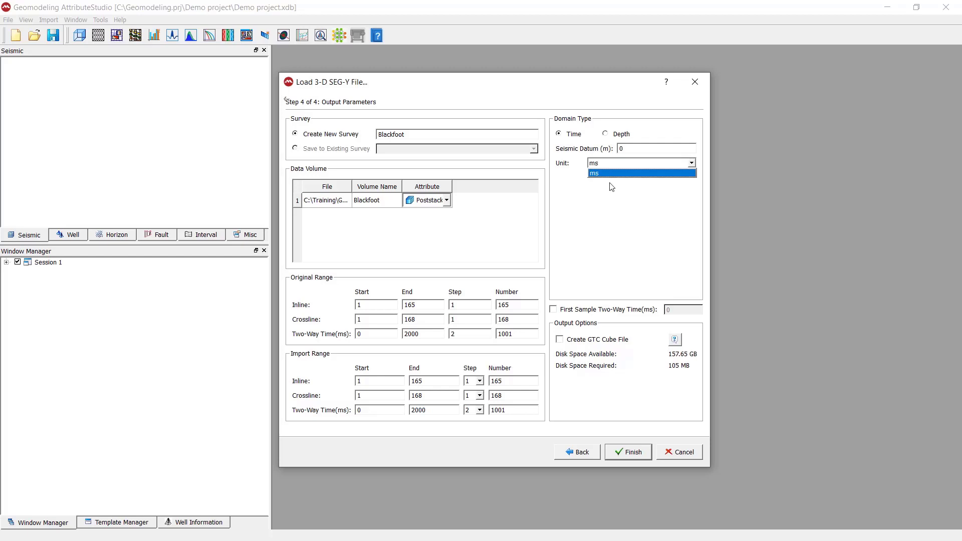
{"action": "left_click", "coordinate": [610, 173]}
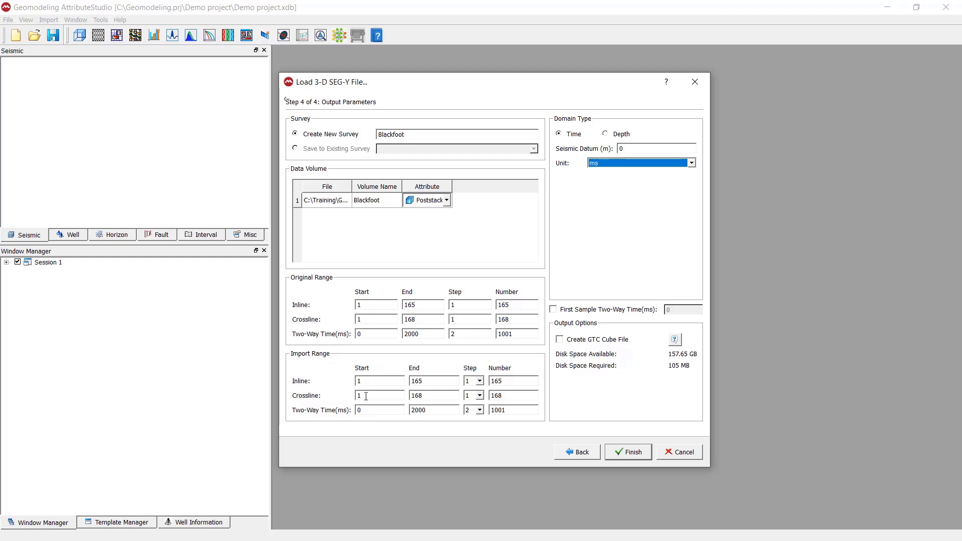
Check the two-way time import range, enable creation of a GTC cube file, and finish the SEG-Y import
{"action": "left_click", "coordinate": [436, 411]}
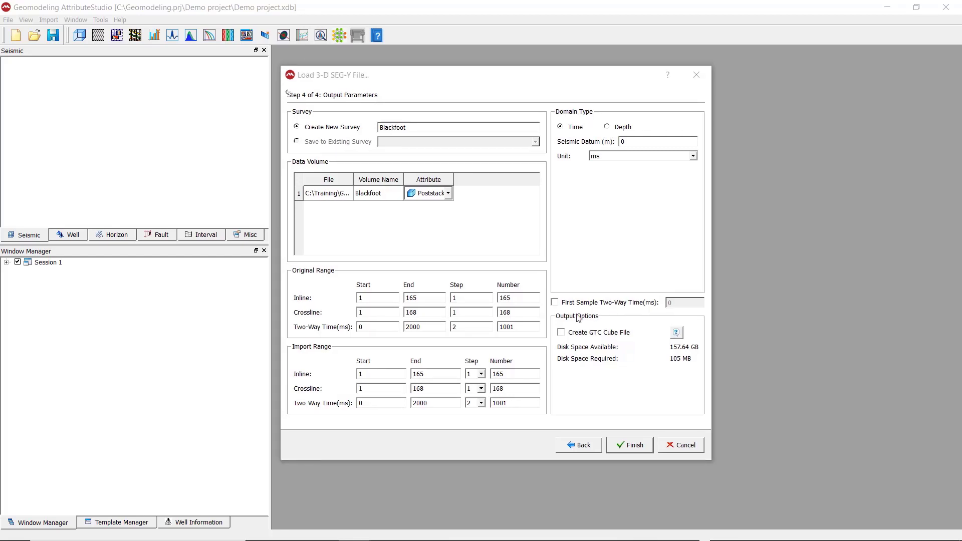
{"action": "left_click", "coordinate": [569, 339]}
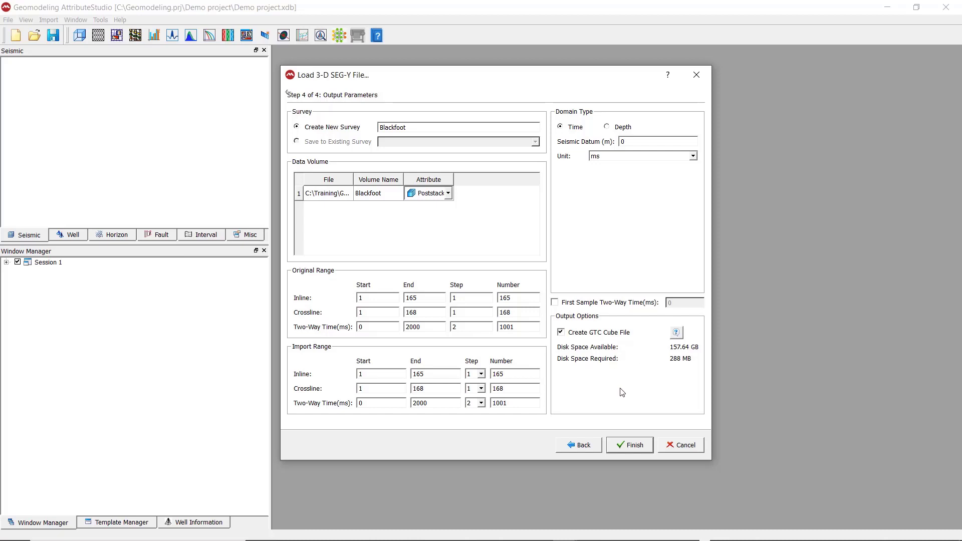
{"action": "left_click", "coordinate": [647, 445]}
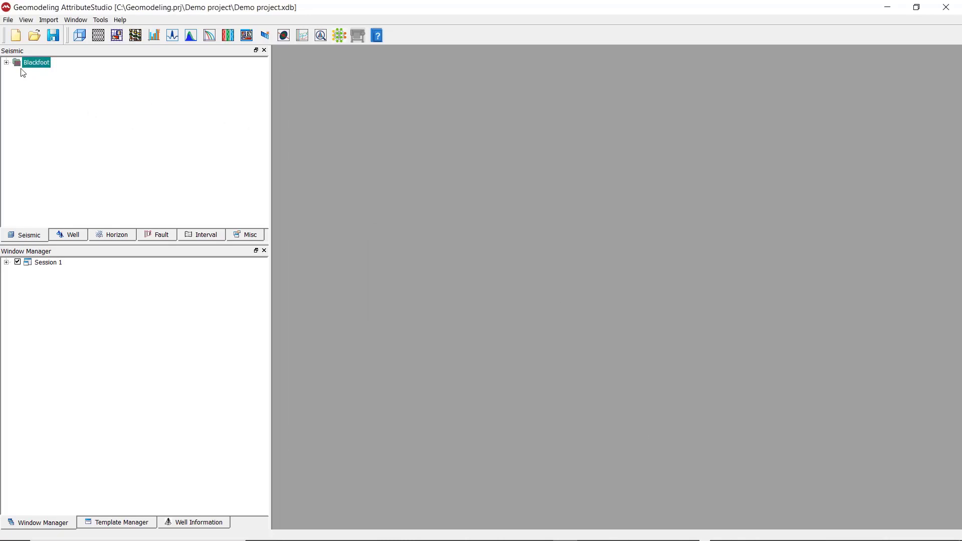
Expand the Blackfoot survey and its 3-D Seismic Volumes folder to review the imported items
{"action": "left_click", "coordinate": [6, 62]}
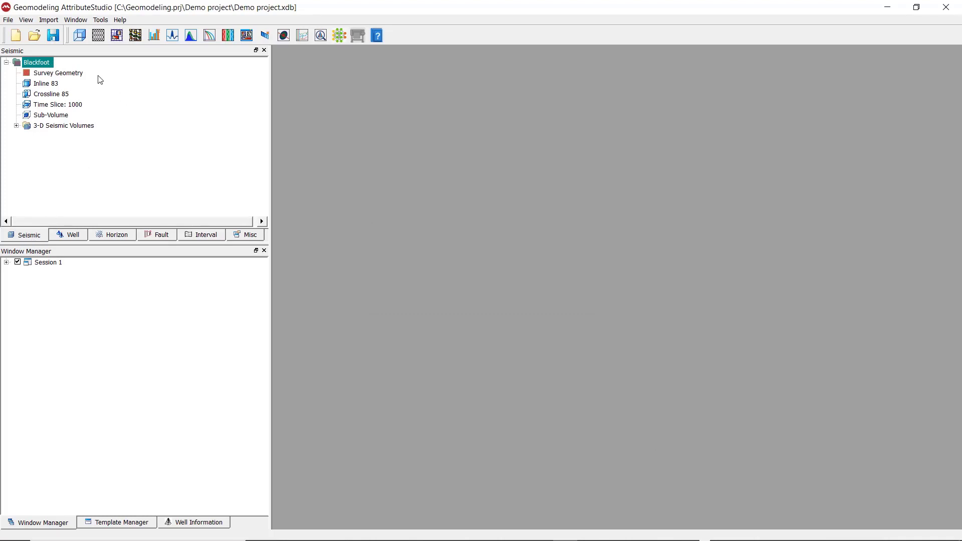
{"action": "left_click", "coordinate": [16, 126]}
{"action": "left_click", "coordinate": [49, 74]}
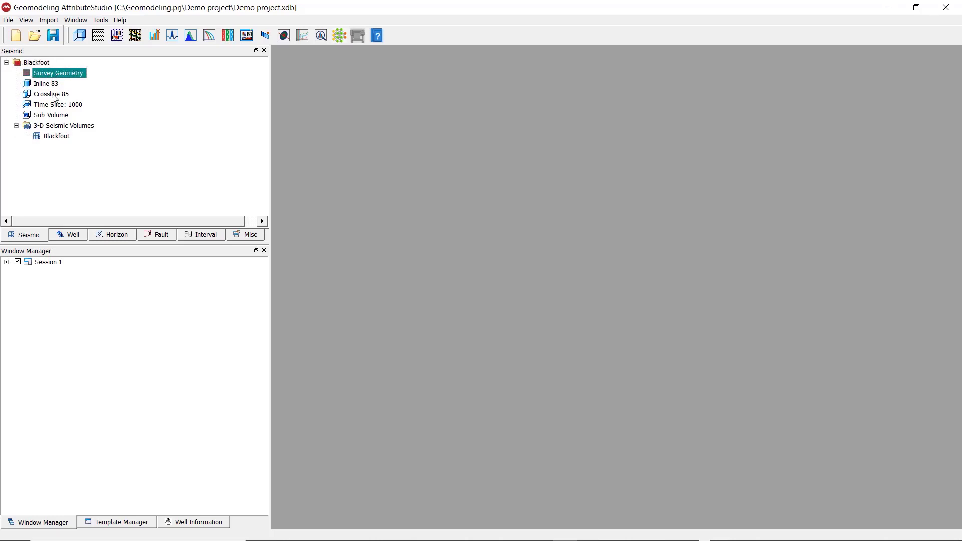
{"action": "left_click", "coordinate": [56, 138]}
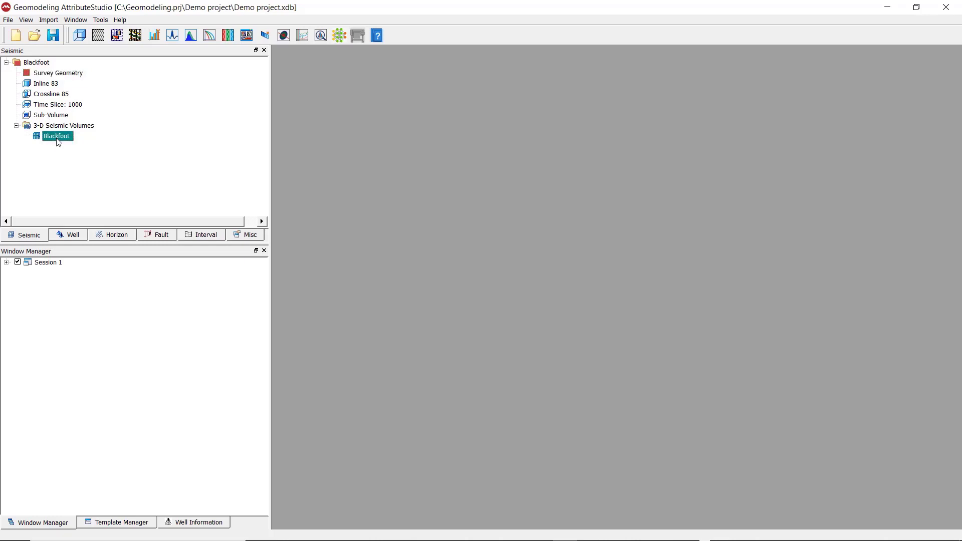
{"action": "left_click", "coordinate": [83, 91]}
Review the Survey Geometry properties, including the survey datum, and close them without changes
{"action": "left_click", "coordinate": [47, 78]}
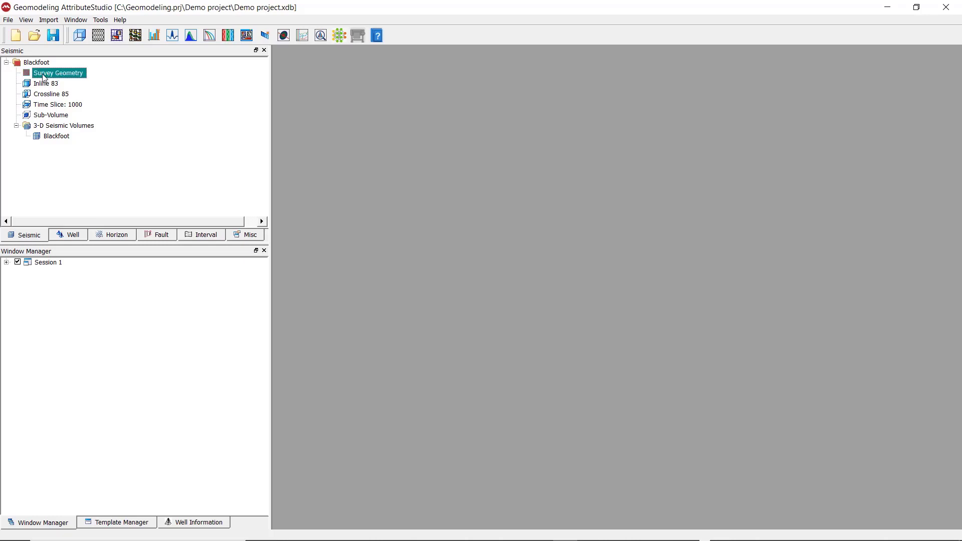
{"action": "double_click", "coordinate": [45, 75]}
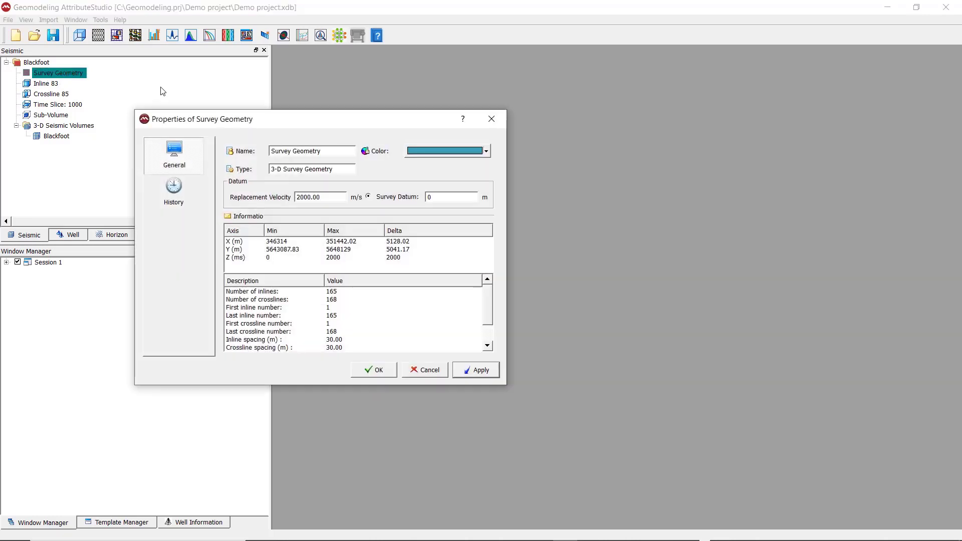
{"action": "left_click_drag", "start_coordinate": [338, 121], "coordinate": [359, 125]}
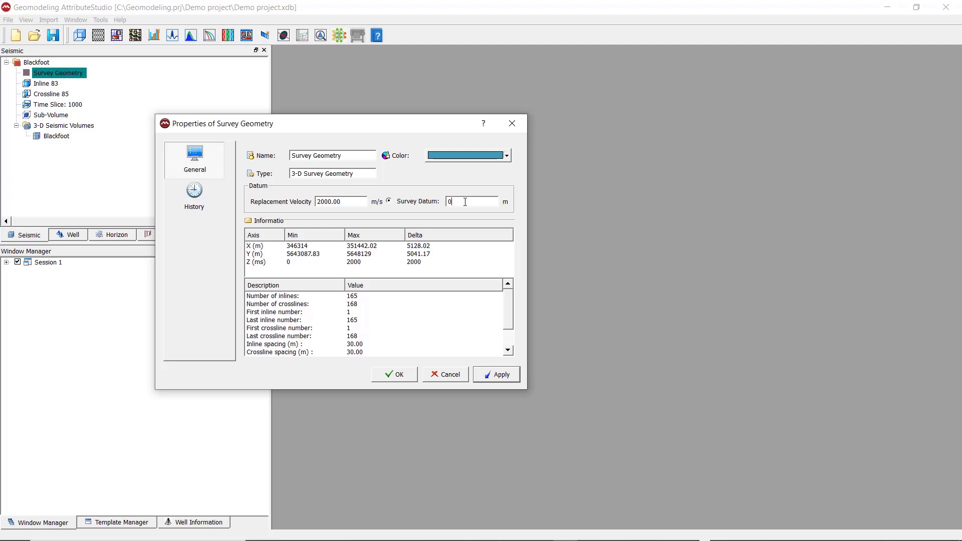
{"action": "left_click_drag", "start_coordinate": [463, 202], "coordinate": [441, 207]}
{"action": "left_click", "coordinate": [398, 374]}
Create a 3-D window for the Blackfoot volume and display Inline 83, Crossline 85 and Time Slice 1000
{"action": "left_click", "coordinate": [56, 137]}
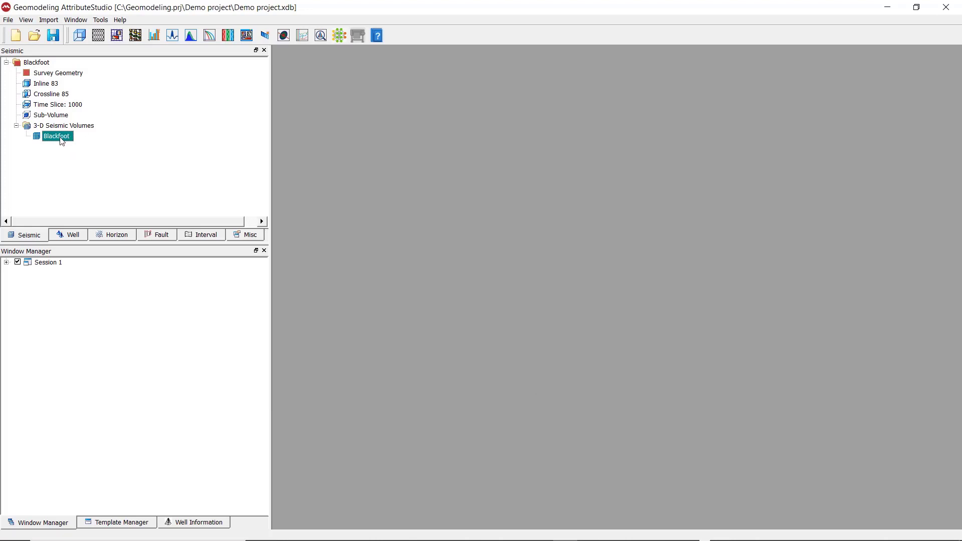
{"action": "left_click", "coordinate": [80, 35]}
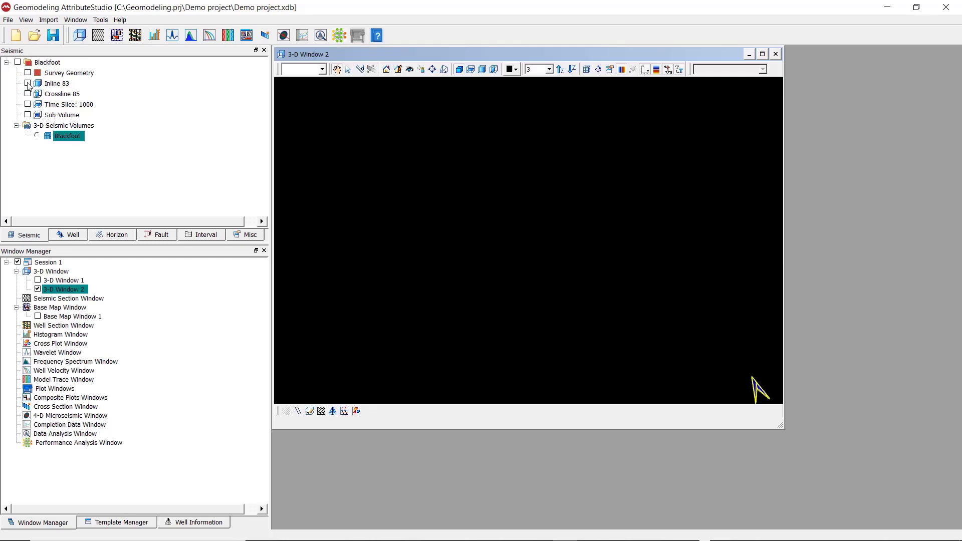
{"action": "left_click", "coordinate": [27, 84]}
{"action": "left_click", "coordinate": [27, 94]}
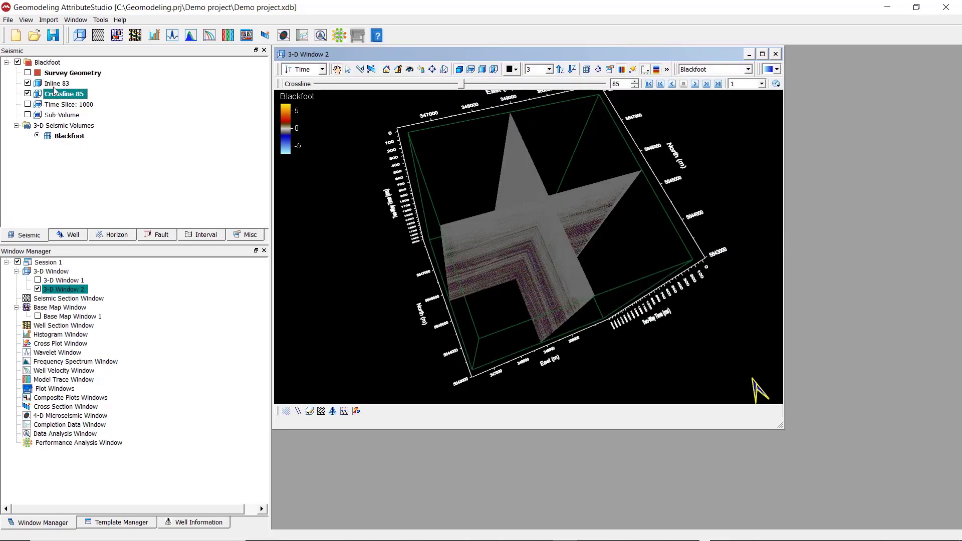
{"action": "left_click", "coordinate": [27, 105]}
Maximize the 3-D window and examine the intersecting seismic slices from several angles
{"action": "left_click_drag", "start_coordinate": [518, 321], "coordinate": [555, 286]}
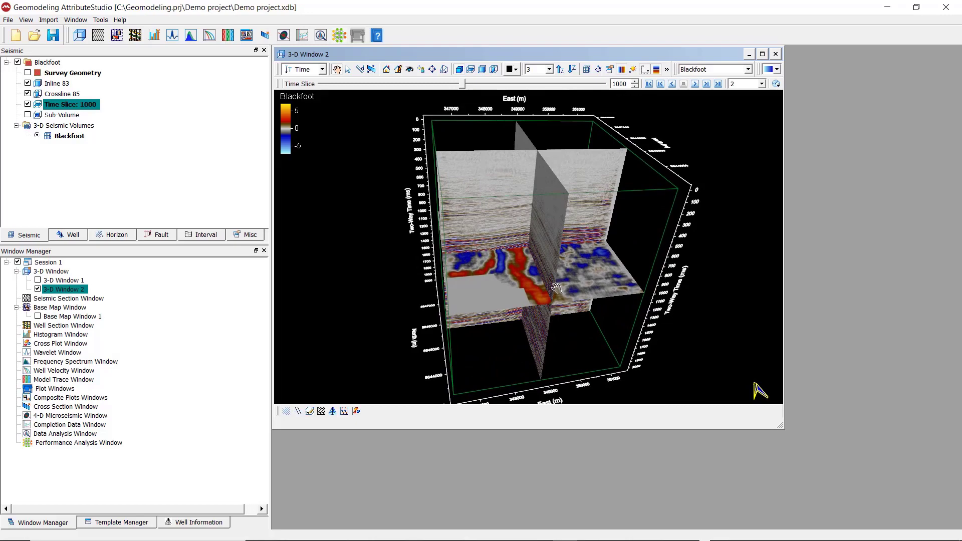
{"action": "double_click", "coordinate": [639, 55]}
{"action": "left_click_drag", "start_coordinate": [646, 365], "coordinate": [678, 384]}
{"action": "scroll", "coordinate": [619, 347], "scroll_direction": "up", "scroll_amount": 3}
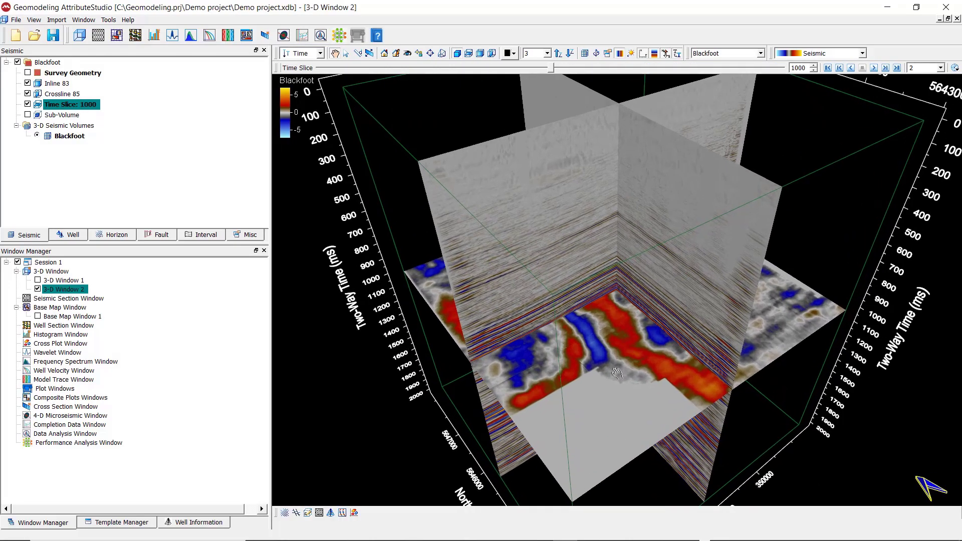
{"action": "left_click_drag", "start_coordinate": [619, 347], "coordinate": [559, 352]}
{"action": "scroll", "coordinate": [559, 352], "scroll_direction": "up", "scroll_amount": 3}
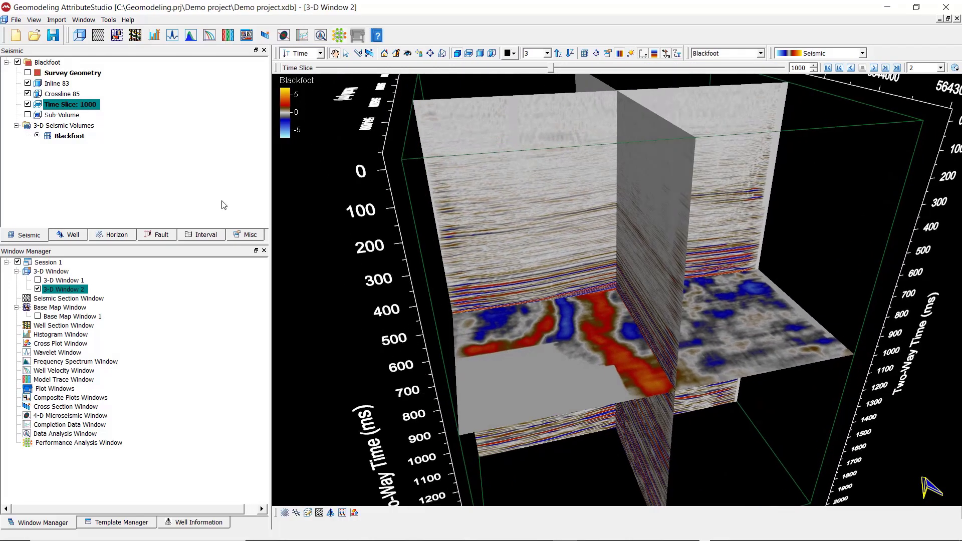
Display only the sub-volume in the 3-D window, hiding the three slices, and extend it to full range
{"action": "left_click", "coordinate": [27, 114]}
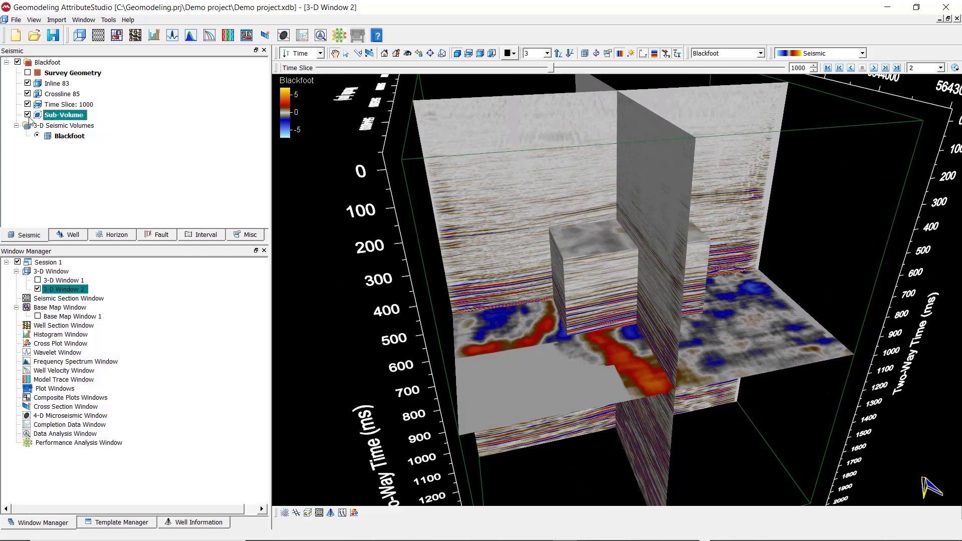
{"action": "right_click", "coordinate": [644, 303]}
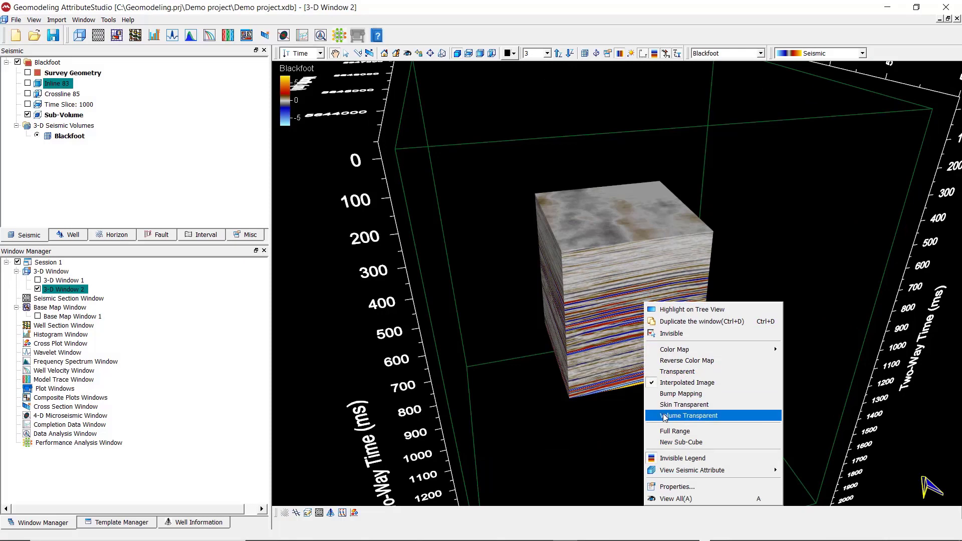
{"action": "left_click", "coordinate": [671, 431]}
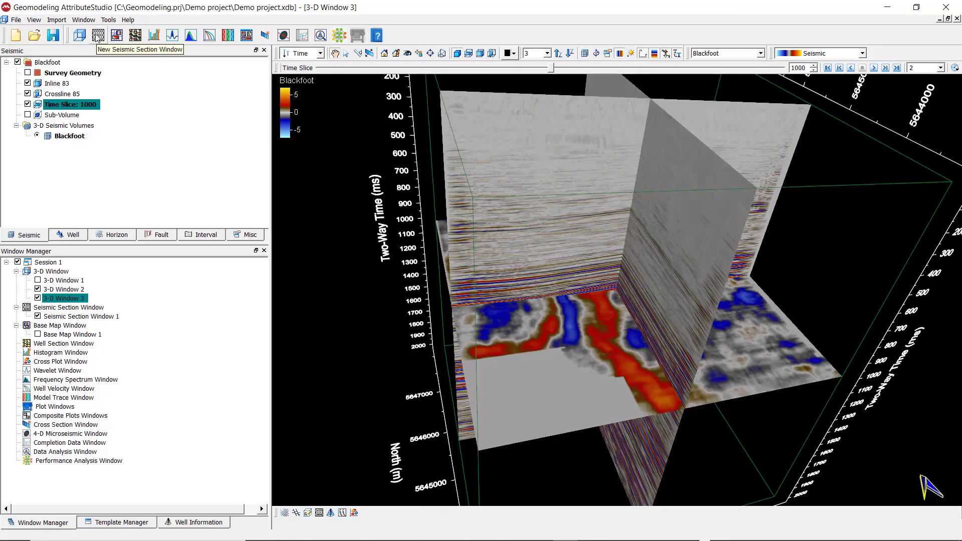
Show Inline 83 in a new seismic section window, fit the whole section, and move to inline 126
{"action": "left_click", "coordinate": [98, 36]}
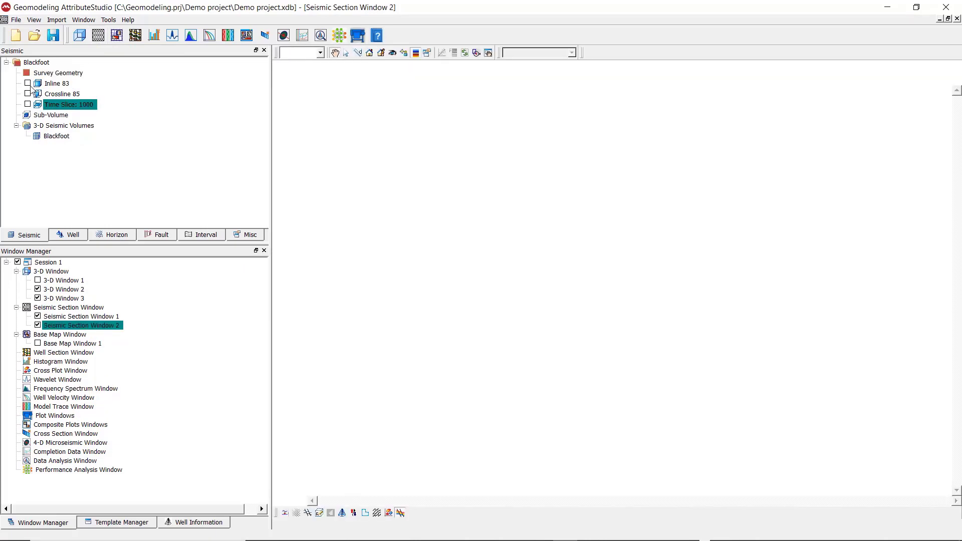
{"action": "left_click", "coordinate": [27, 83]}
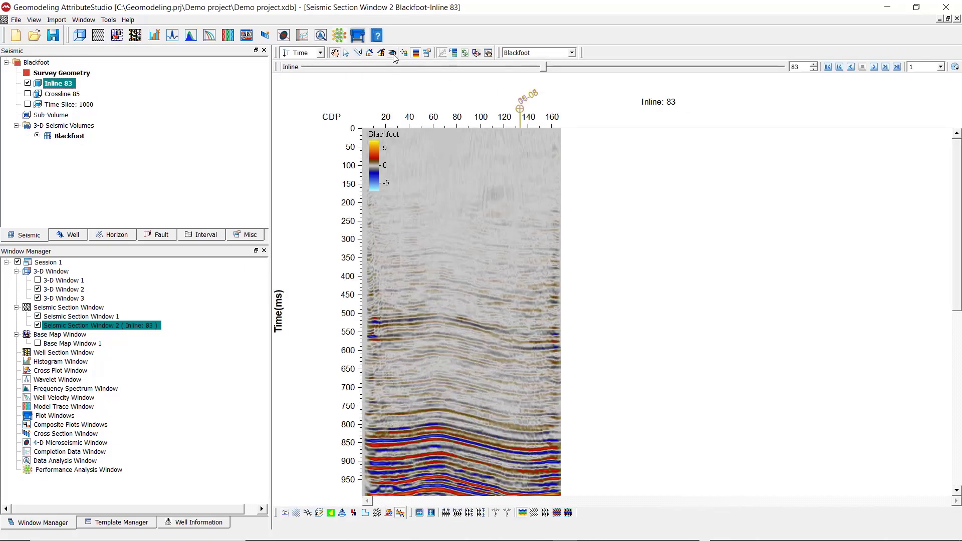
{"action": "left_click", "coordinate": [393, 54]}
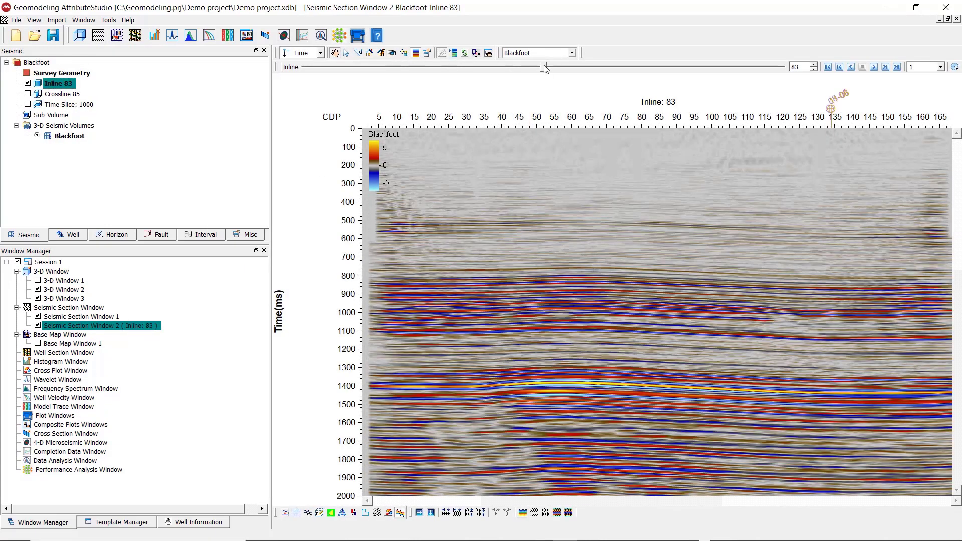
{"action": "left_click_drag", "start_coordinate": [544, 66], "coordinate": [674, 73]}
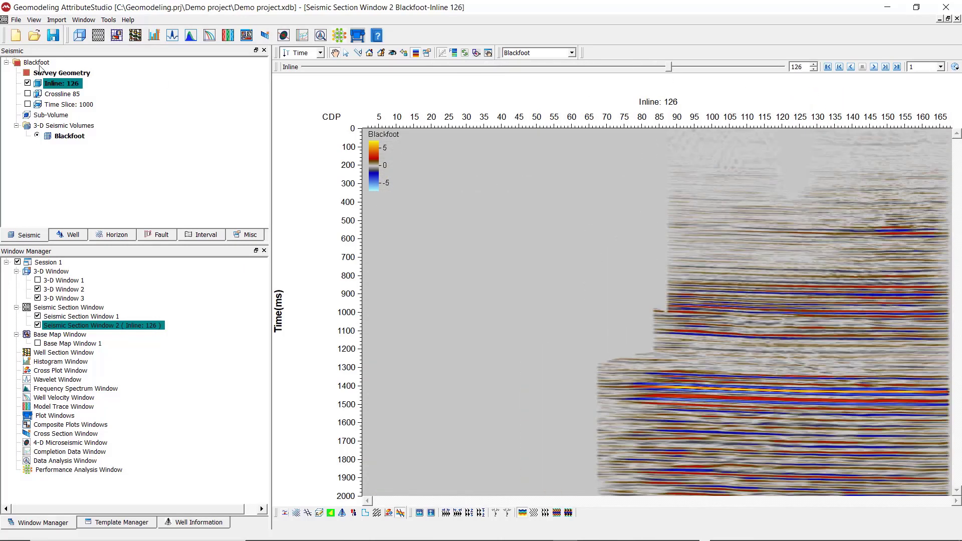
Display Time Slice 1000 in a new base map window and browse through greater time slice values
{"action": "left_click", "coordinate": [116, 36]}
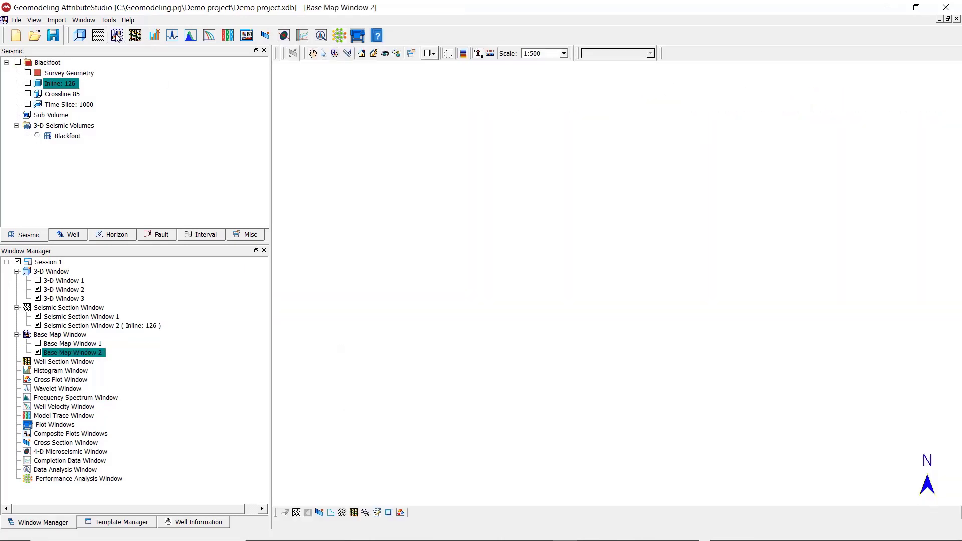
{"action": "left_click", "coordinate": [27, 105]}
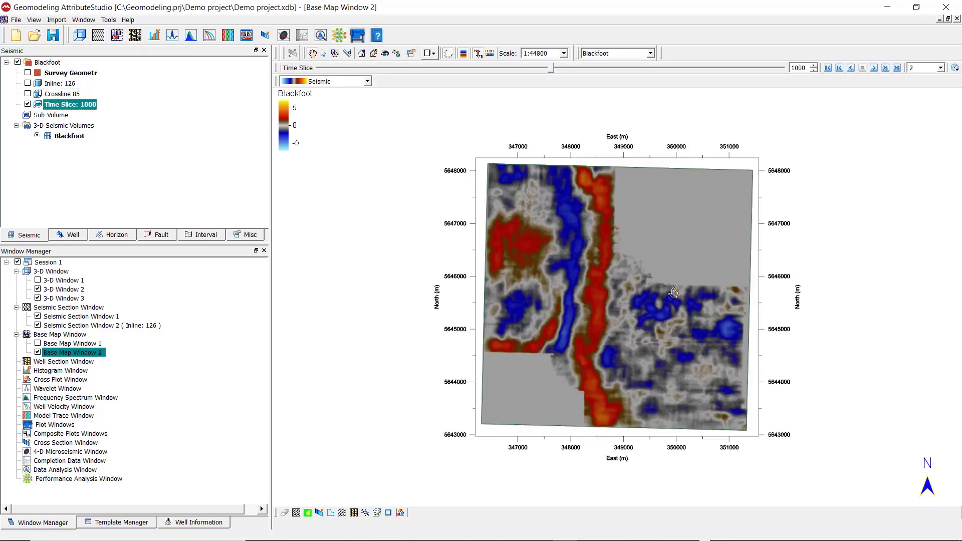
{"action": "scroll", "coordinate": [673, 292], "scroll_direction": "up", "scroll_amount": 1}
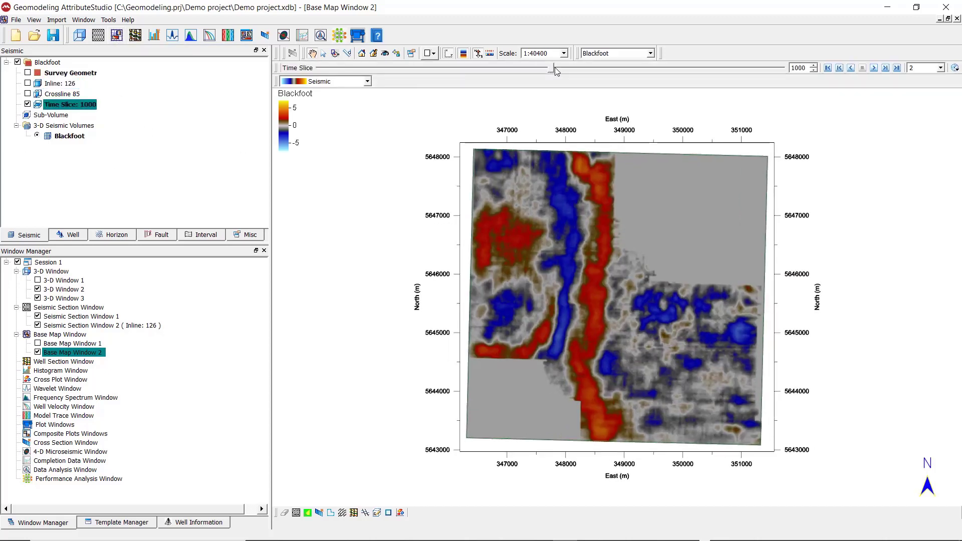
{"action": "left_click_drag", "start_coordinate": [554, 72], "coordinate": [656, 74]}
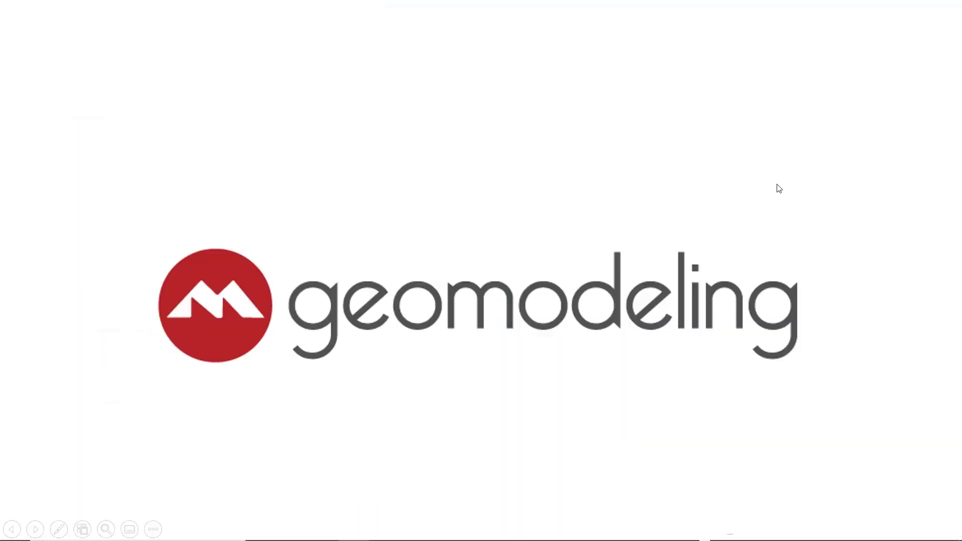